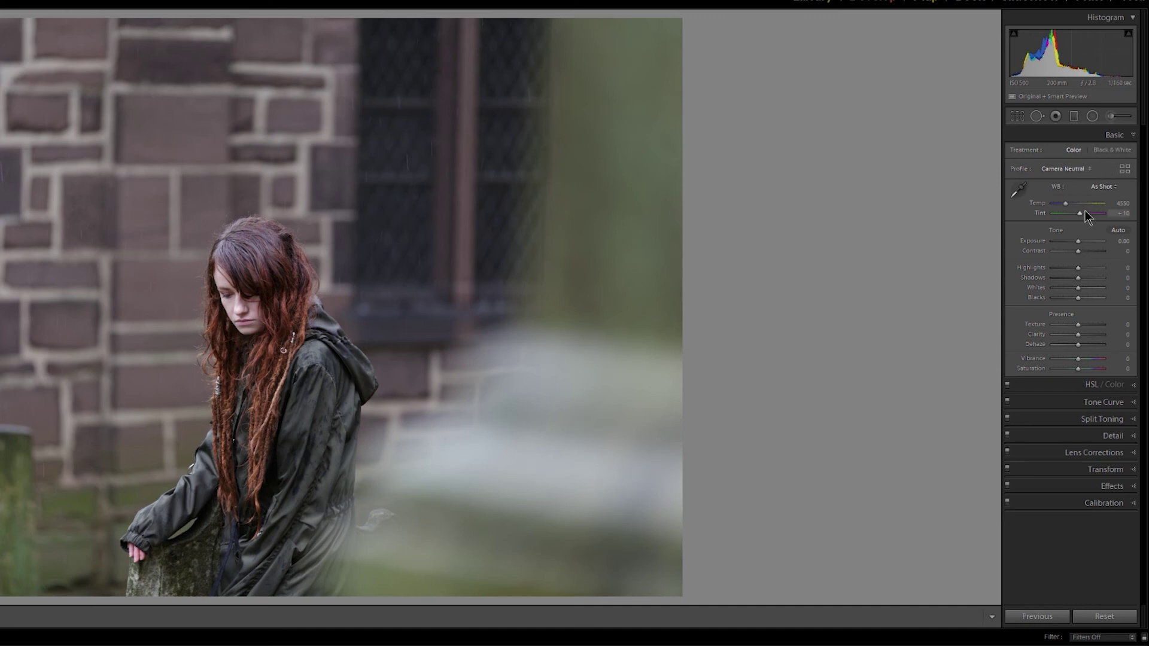
click(1063, 169)
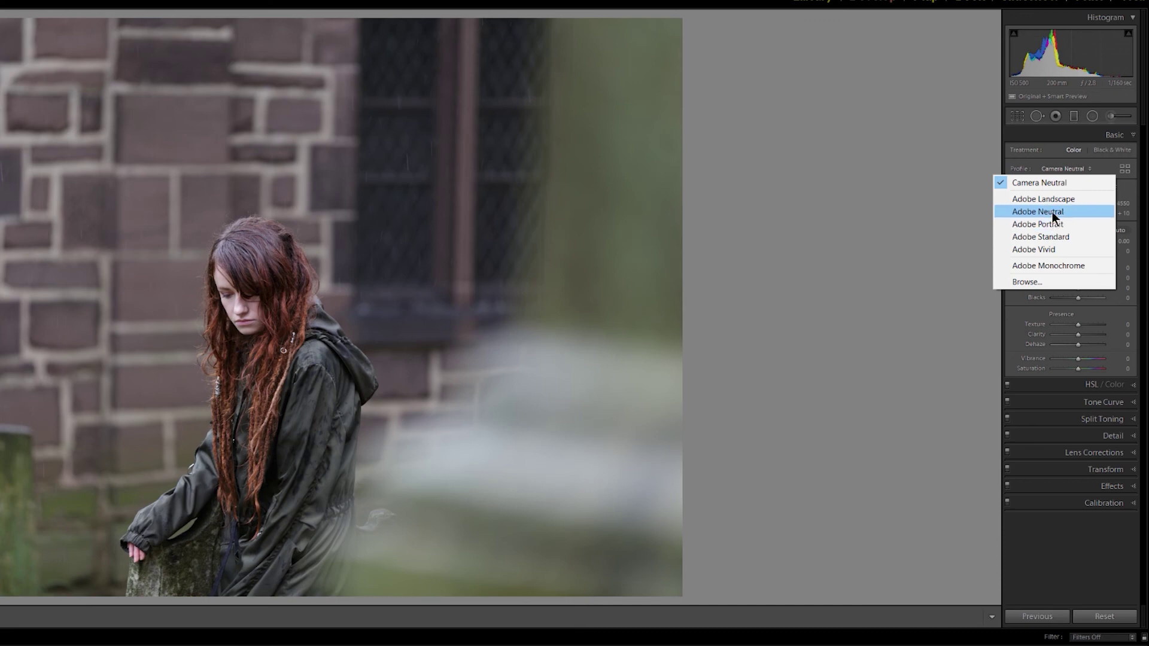
click(1060, 169)
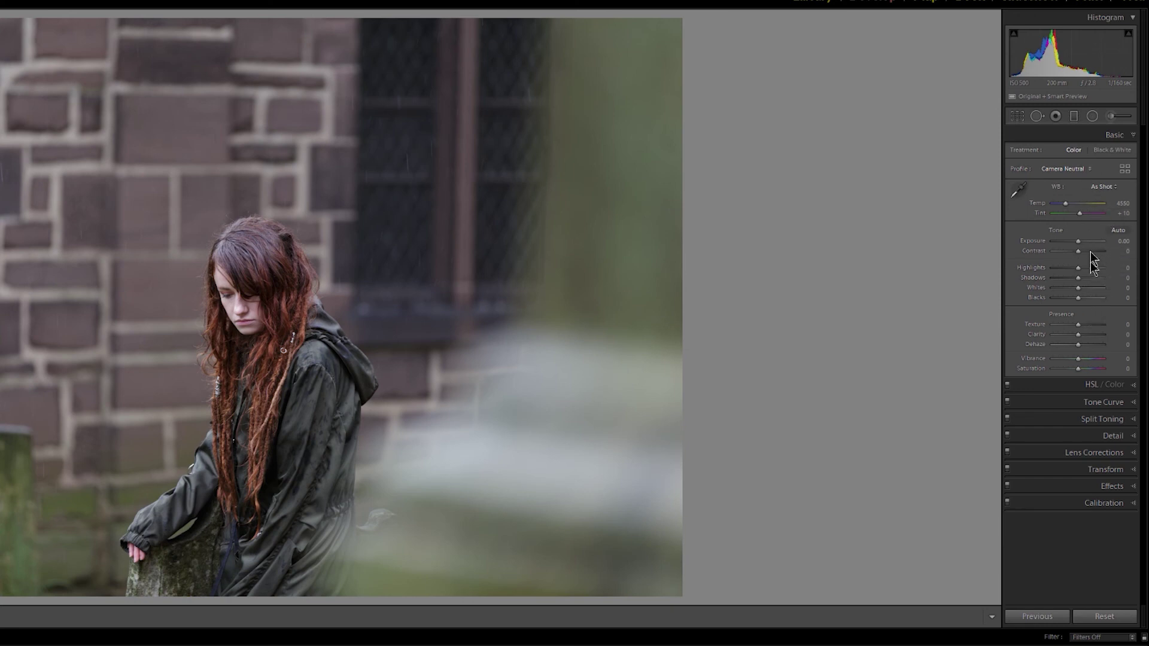
click(1061, 169)
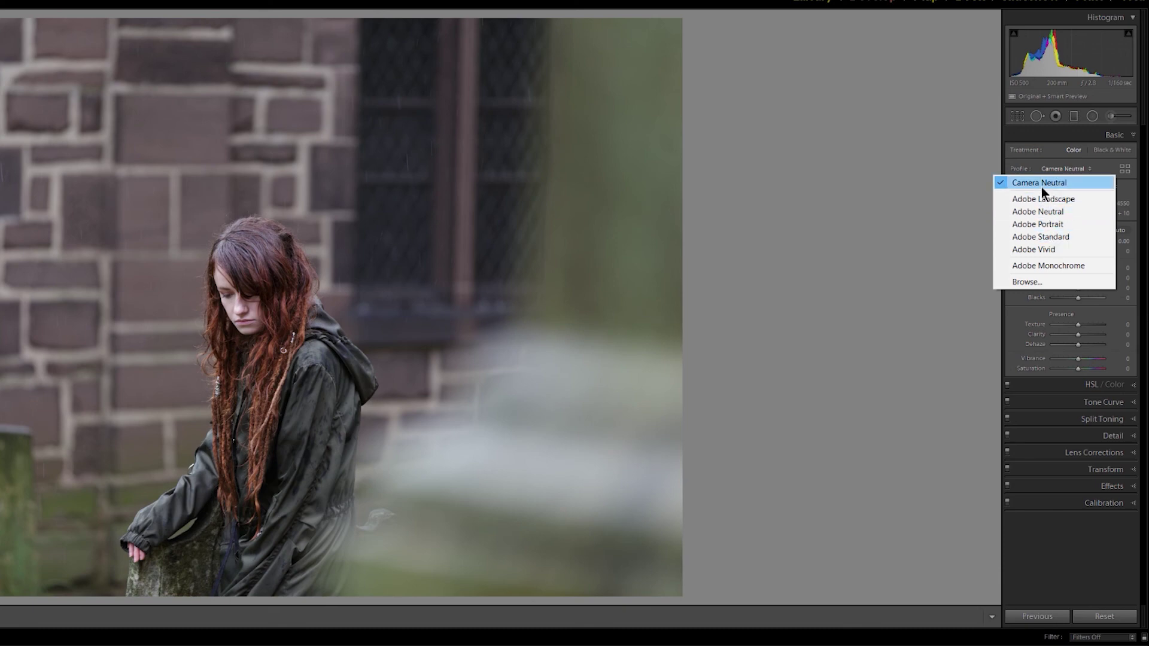
click(1050, 156)
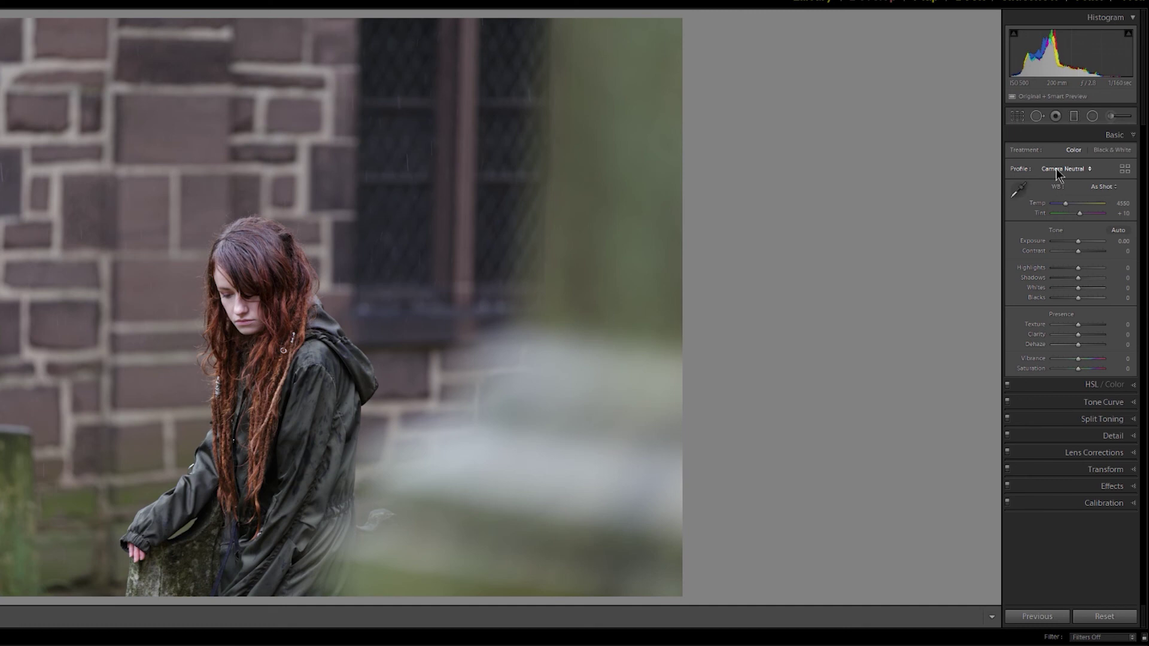
Step: Try the Adobe Neutral, Adobe Standard and Adobe Vivid profiles on the portrait one after another
click(1056, 172)
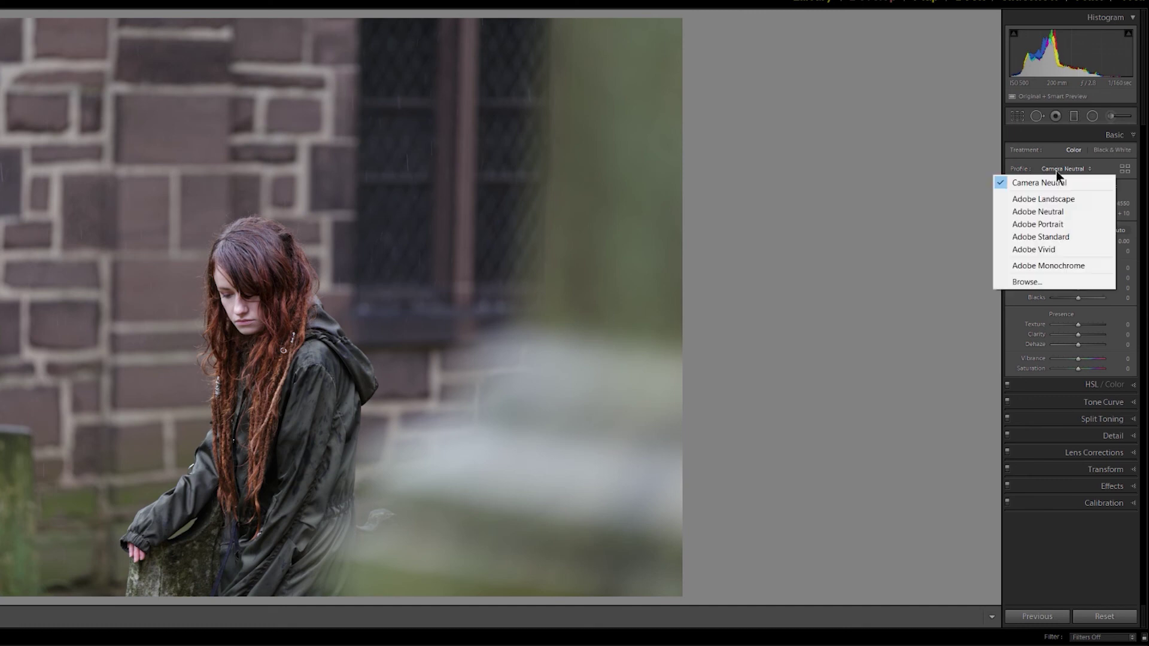
click(1038, 213)
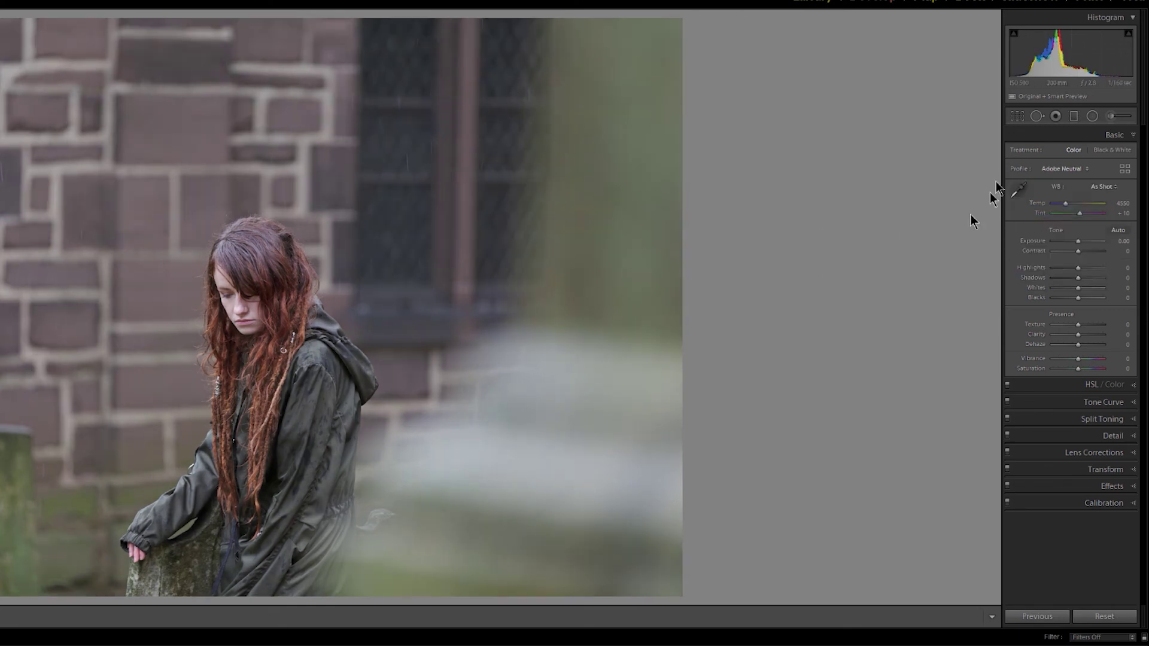
click(1076, 169)
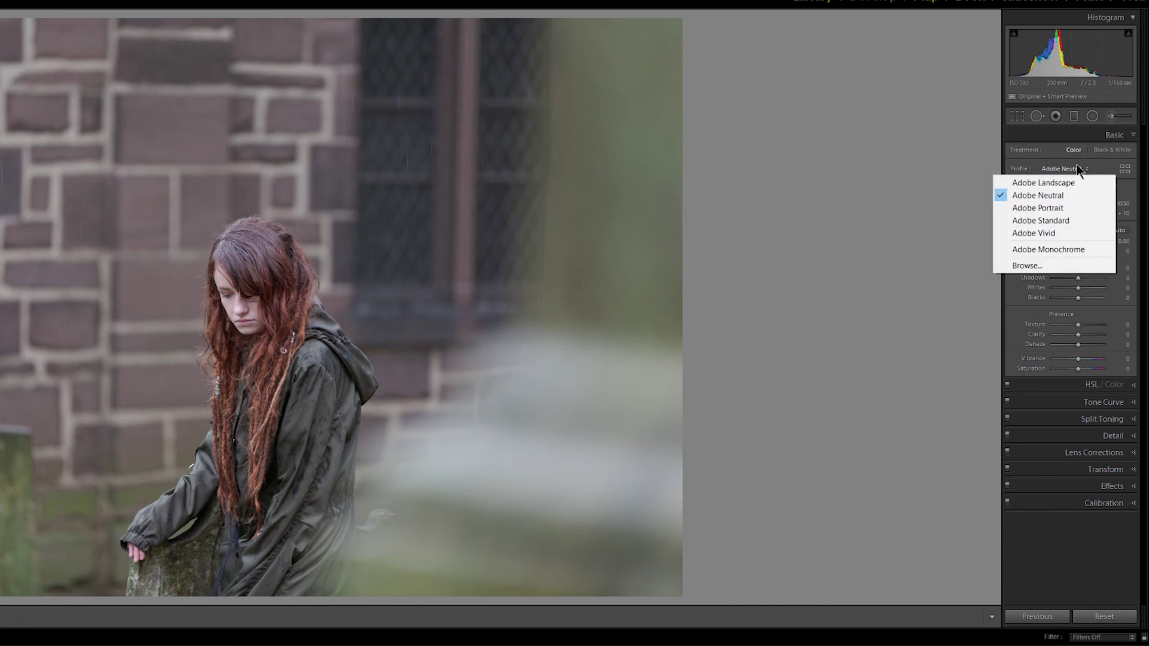
click(1046, 222)
click(1046, 169)
click(1045, 238)
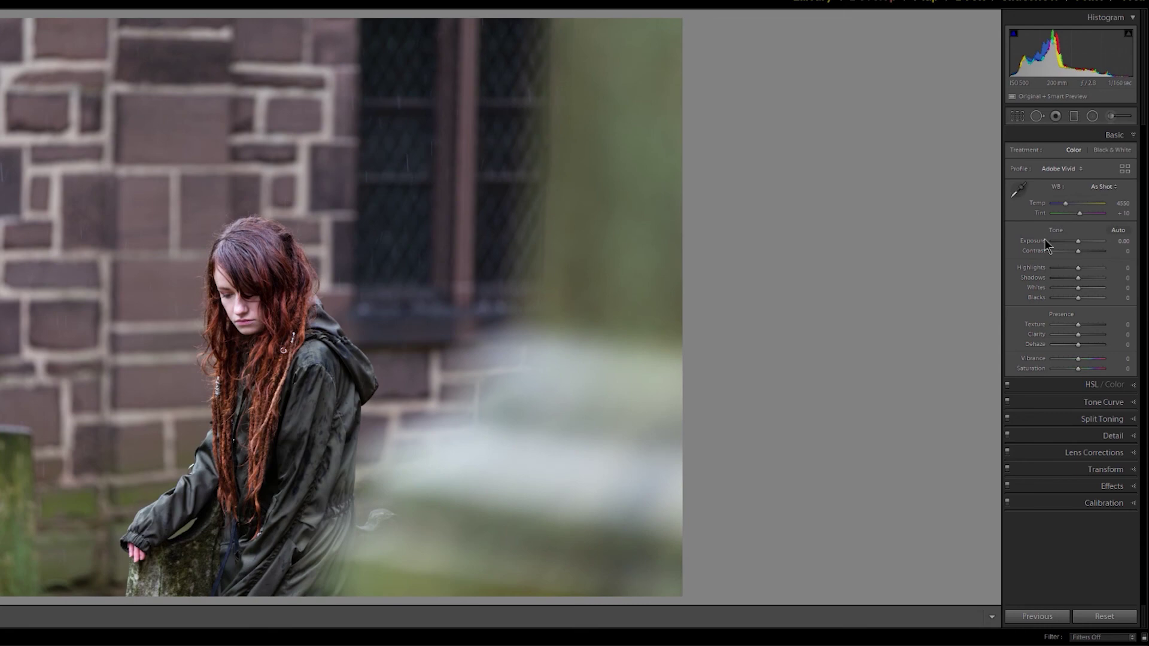
Step: Try the Adobe Monochrome profile on the photo and switch back to color with Adobe Standard
click(1056, 173)
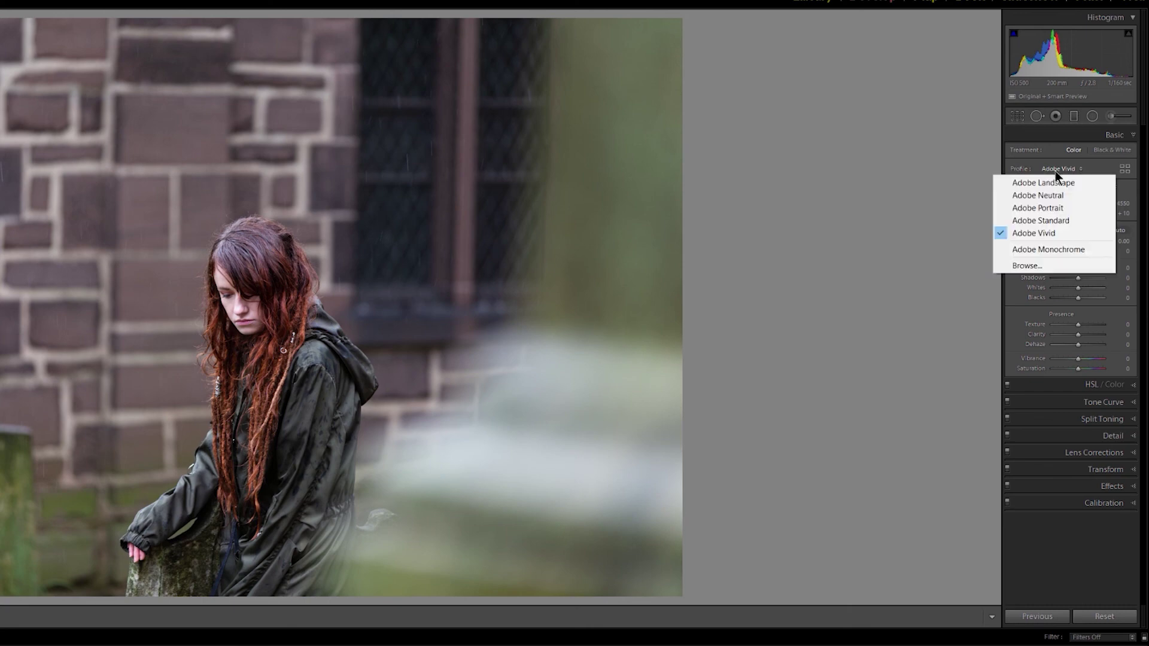
click(1050, 253)
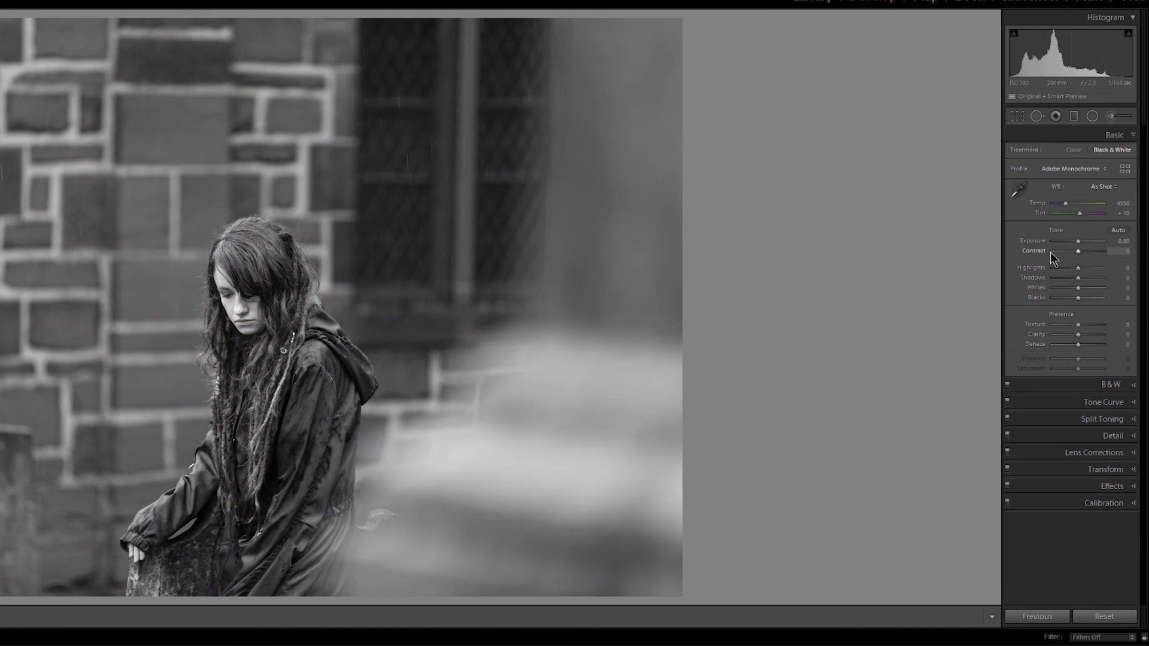
click(1074, 169)
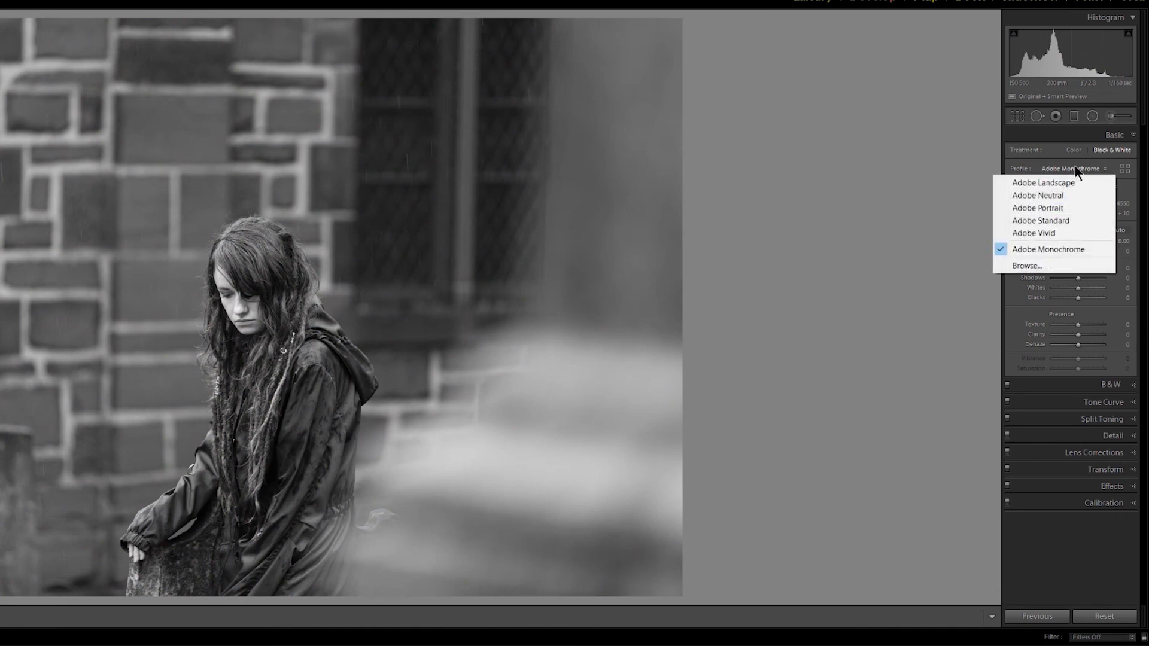
click(1057, 220)
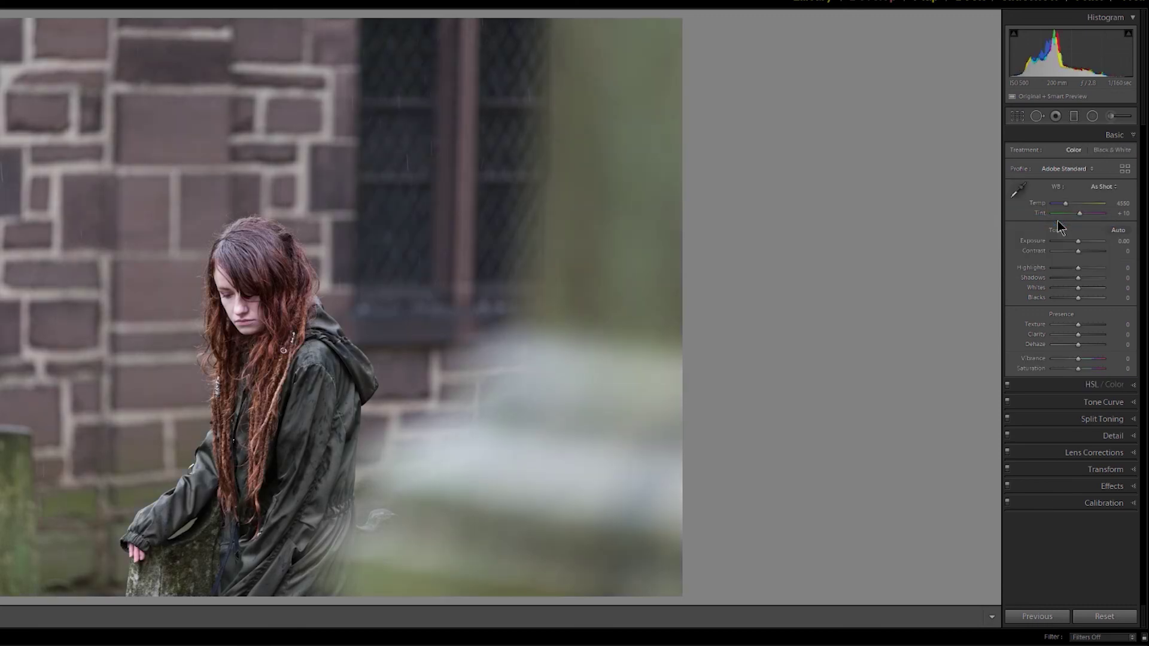
Step: Open the Profile Browser and expand the Adobe Raw profile group
click(1057, 171)
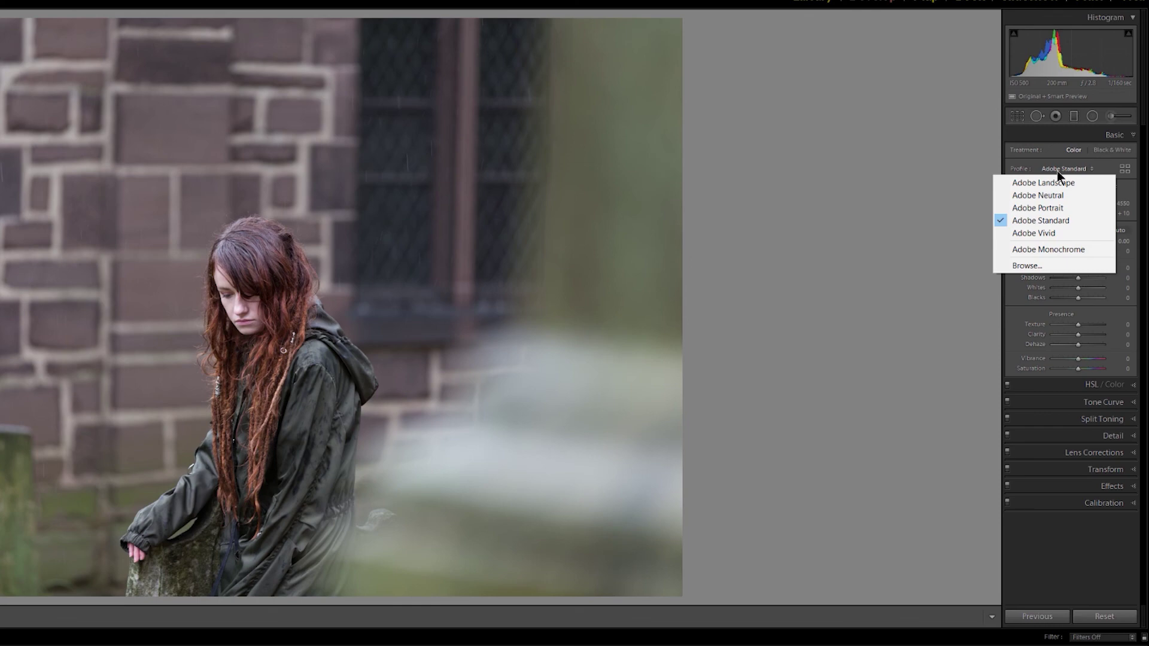
click(1028, 265)
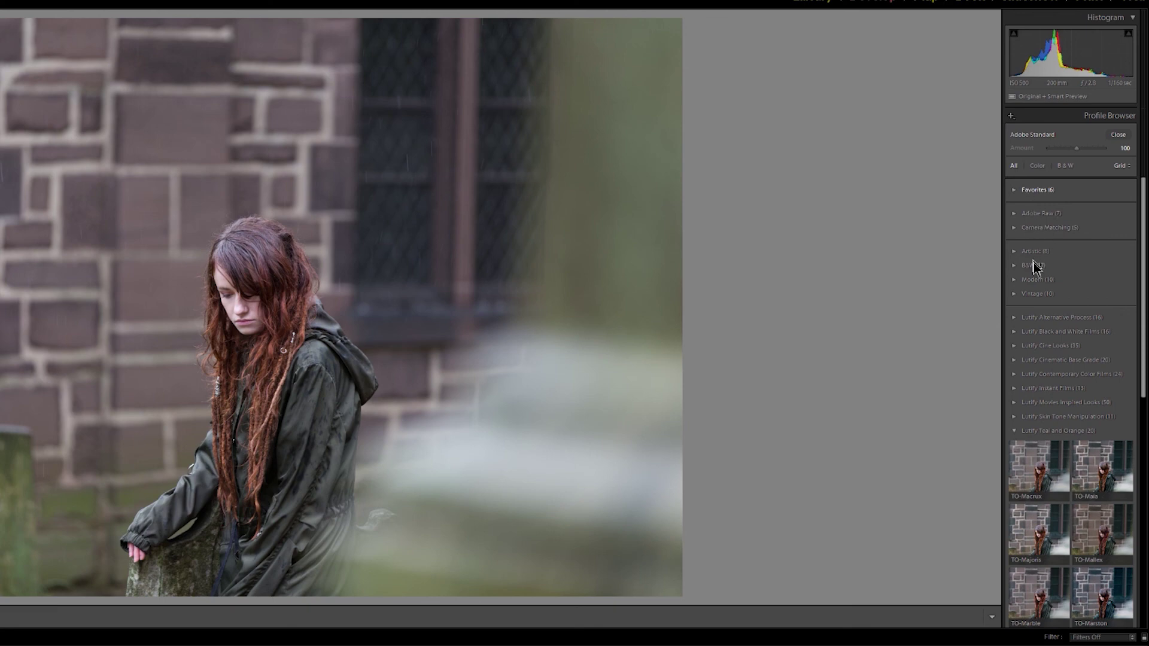
click(1014, 213)
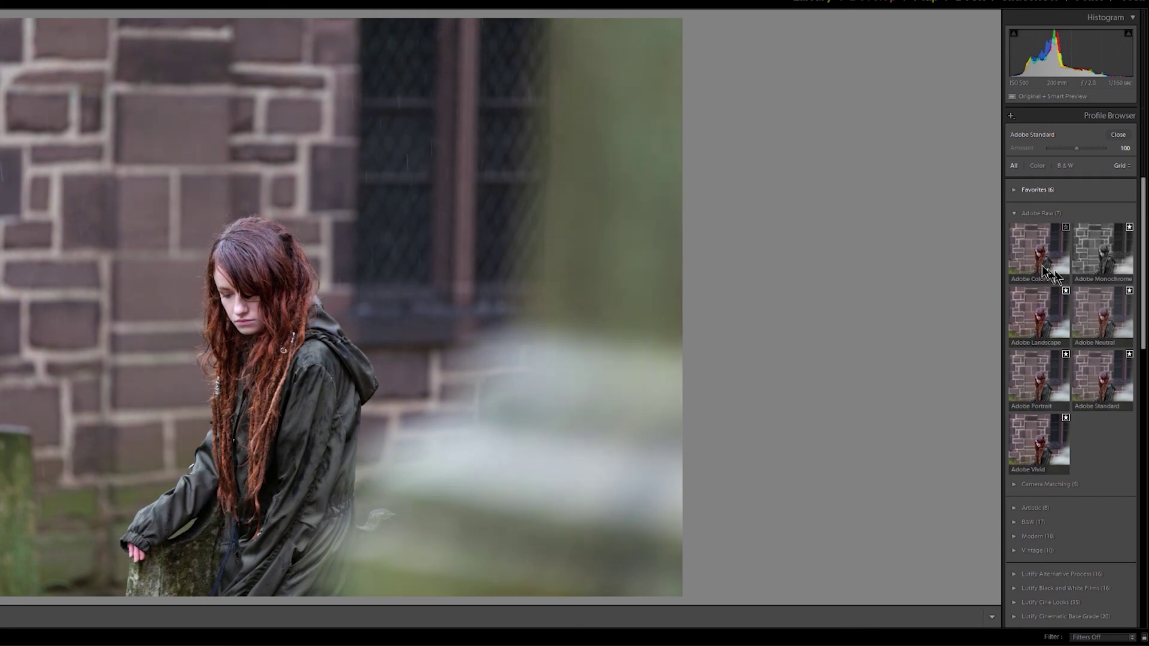
Step: Preview the profiles in the Large view and set the Profile Browser's display to List
click(1121, 167)
click(1090, 192)
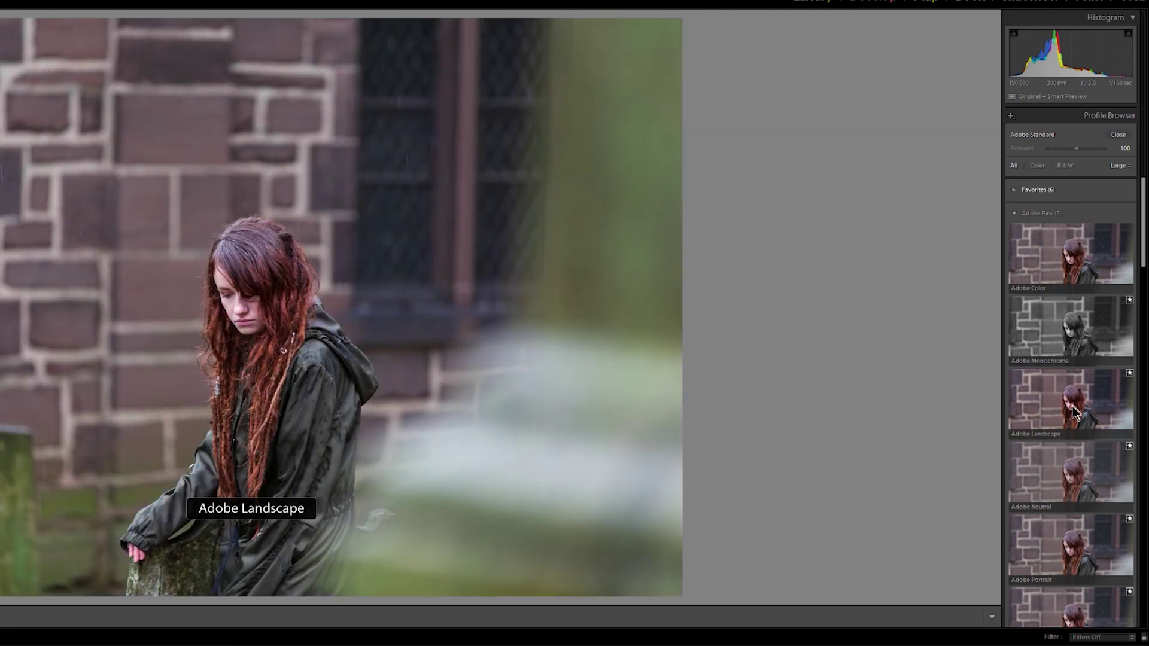
click(1119, 166)
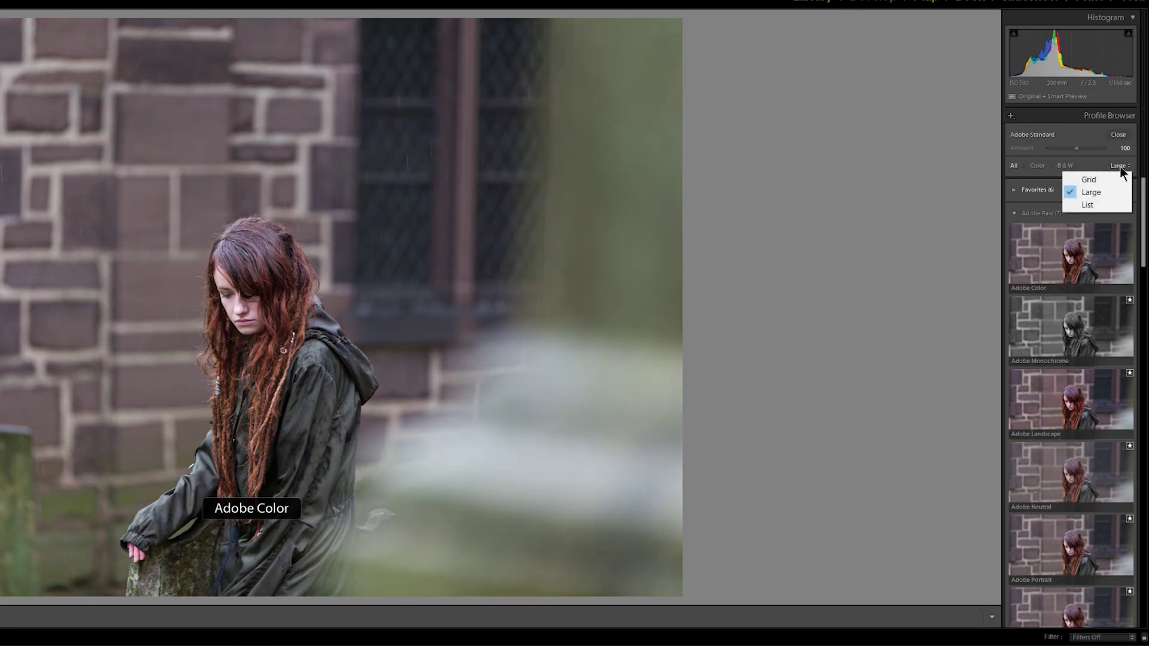
click(1104, 207)
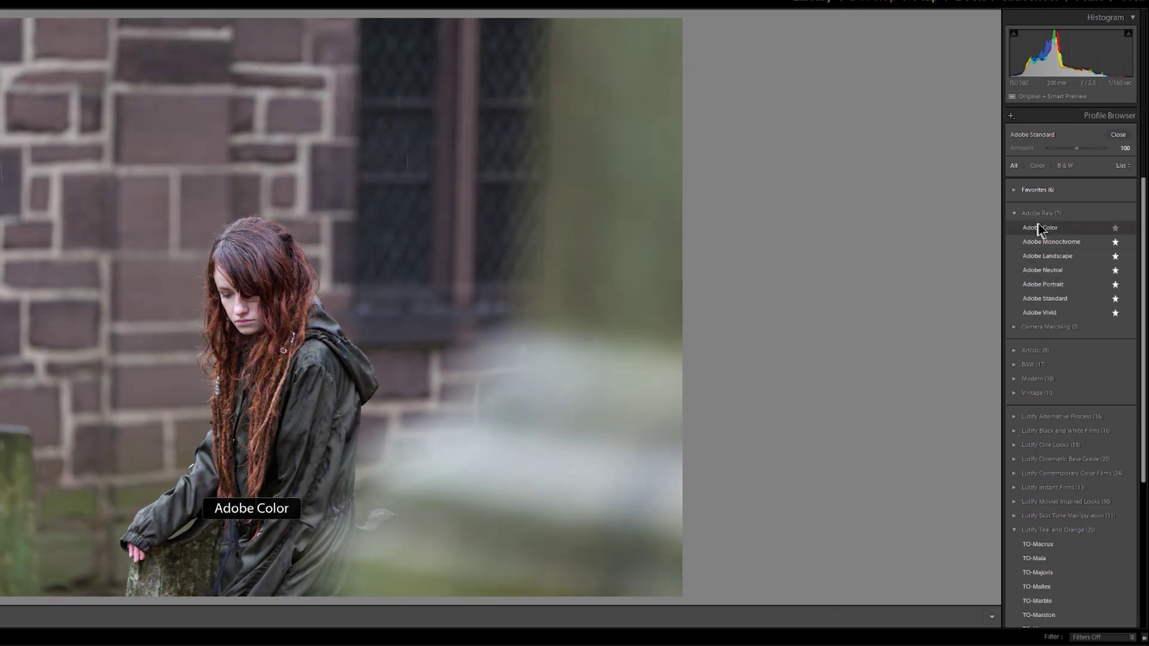
Step: Apply the Artistic 01 profile, test its amount at 52 and reset the amount
click(1013, 351)
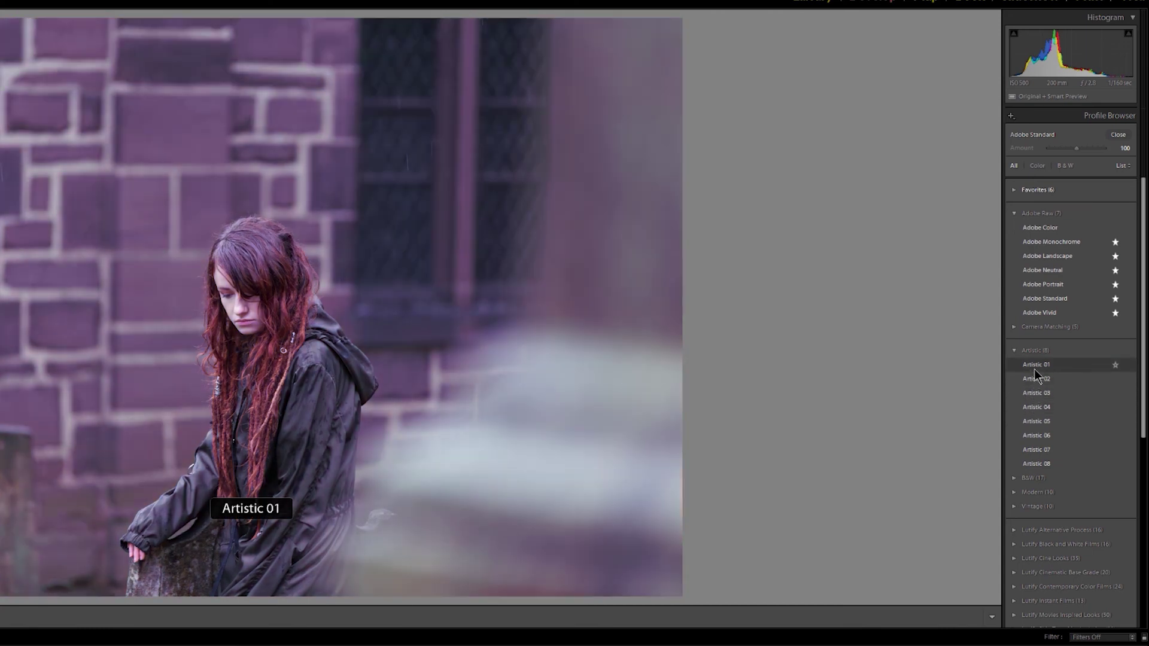
click(1035, 366)
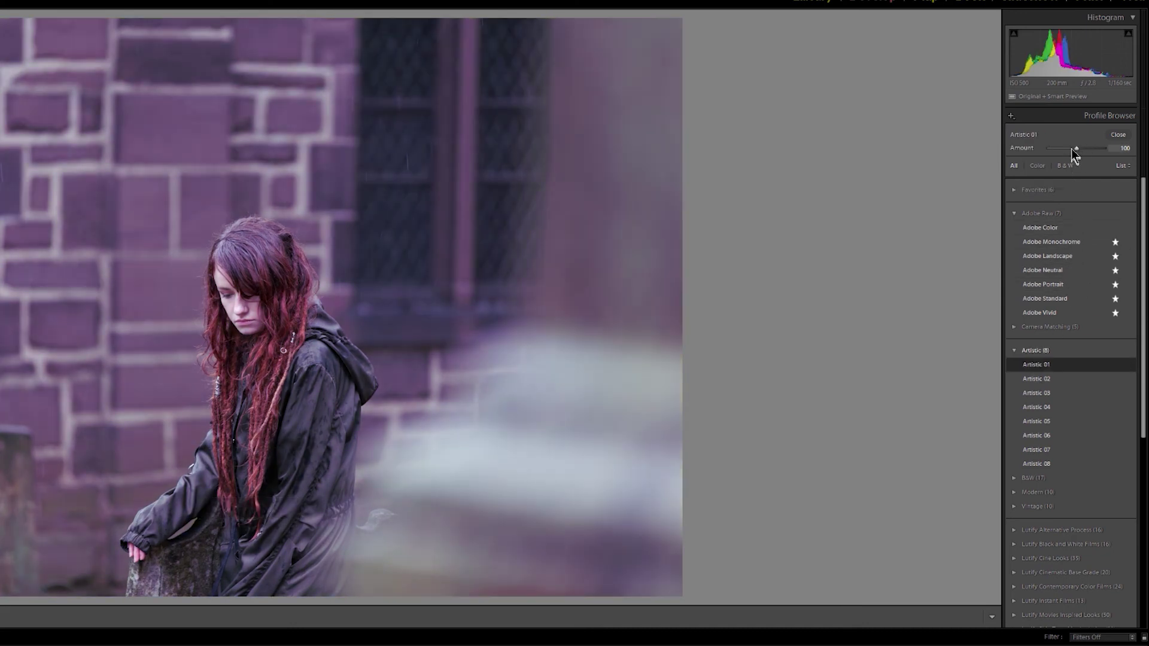
mouse_move(1076, 149)
mouse_down()
mouse_move(1059, 149)
mouse_move(1093, 152)
mouse_move(1061, 152)
mouse_up()
double_click(1064, 149)
drag(1074, 150, 1038, 157)
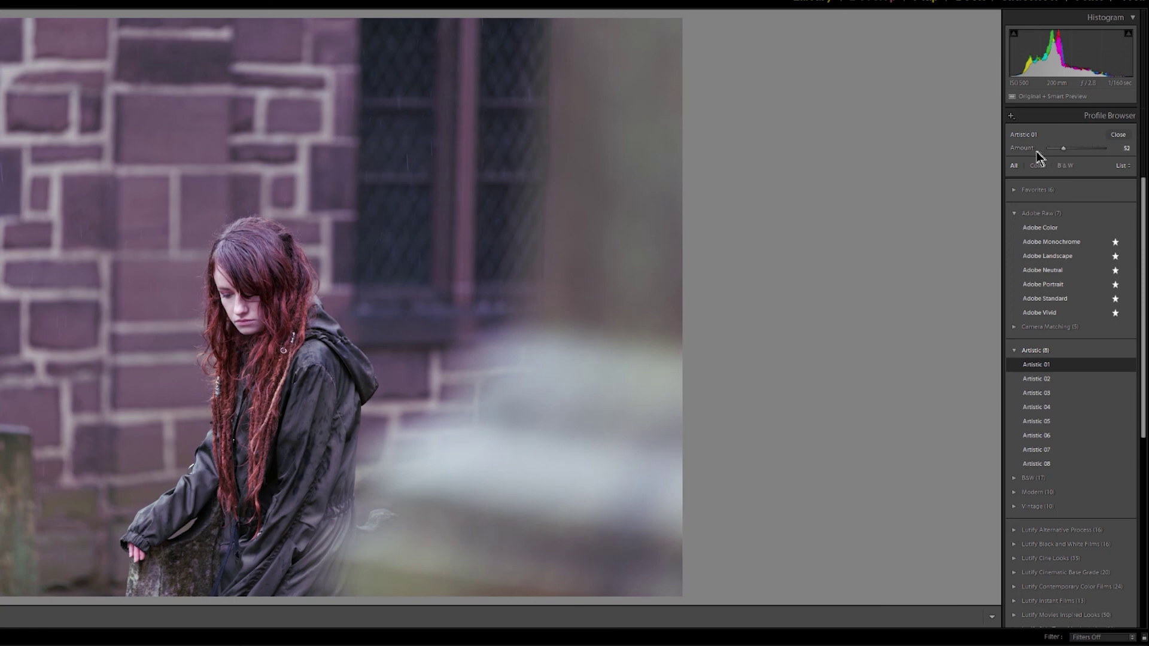
double_click(1026, 152)
Step: Apply the Adobe Neutral profile and look through the B&W group, leaving the Artistic and B&W groups collapsed
click(1058, 272)
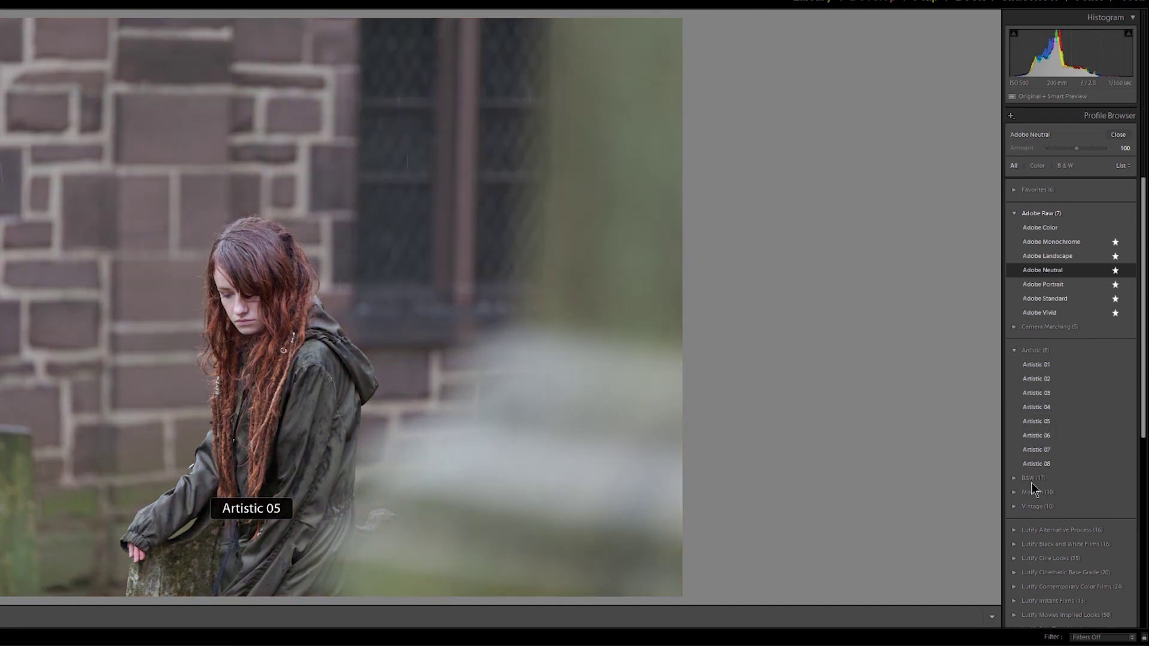
click(1014, 478)
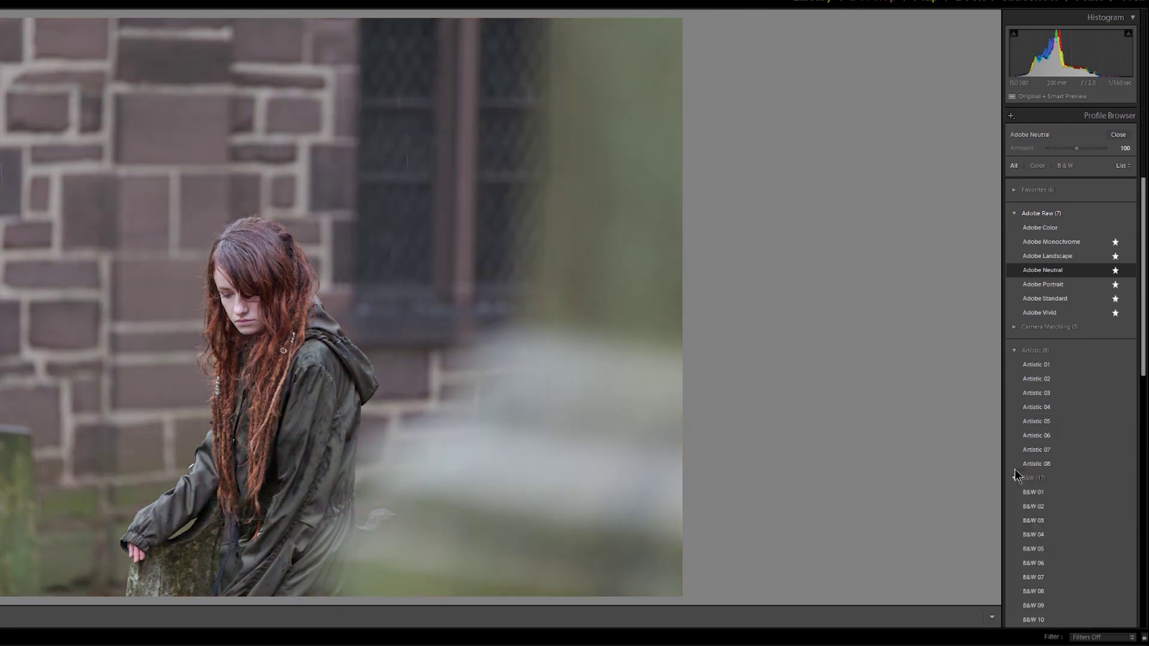
click(1014, 350)
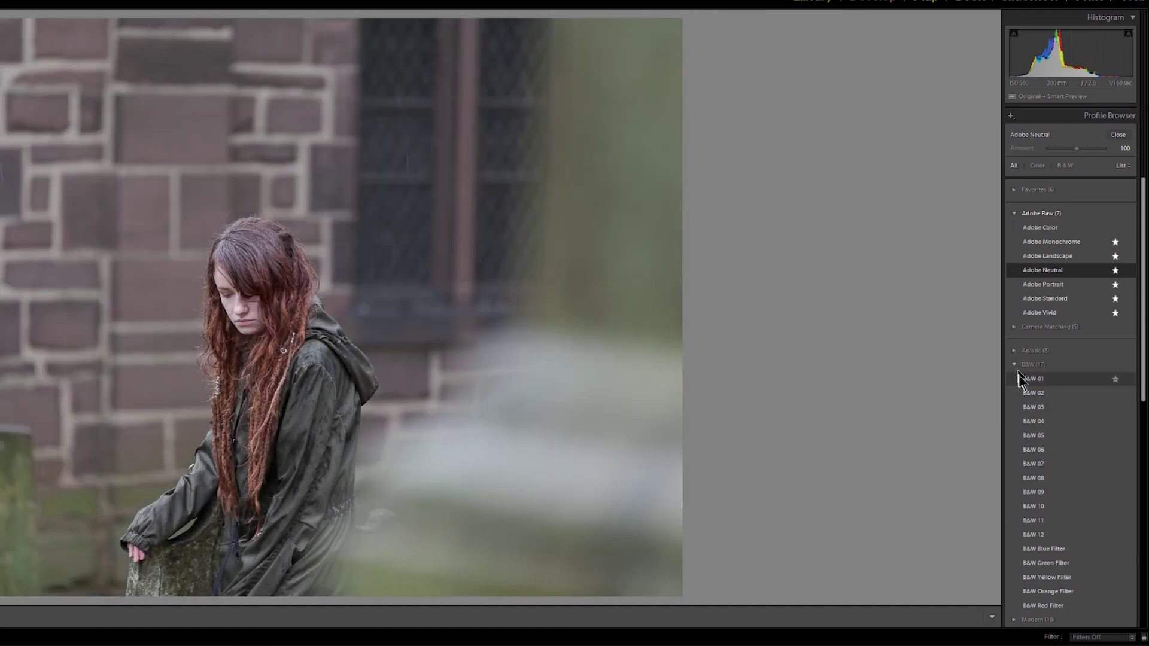
click(1015, 364)
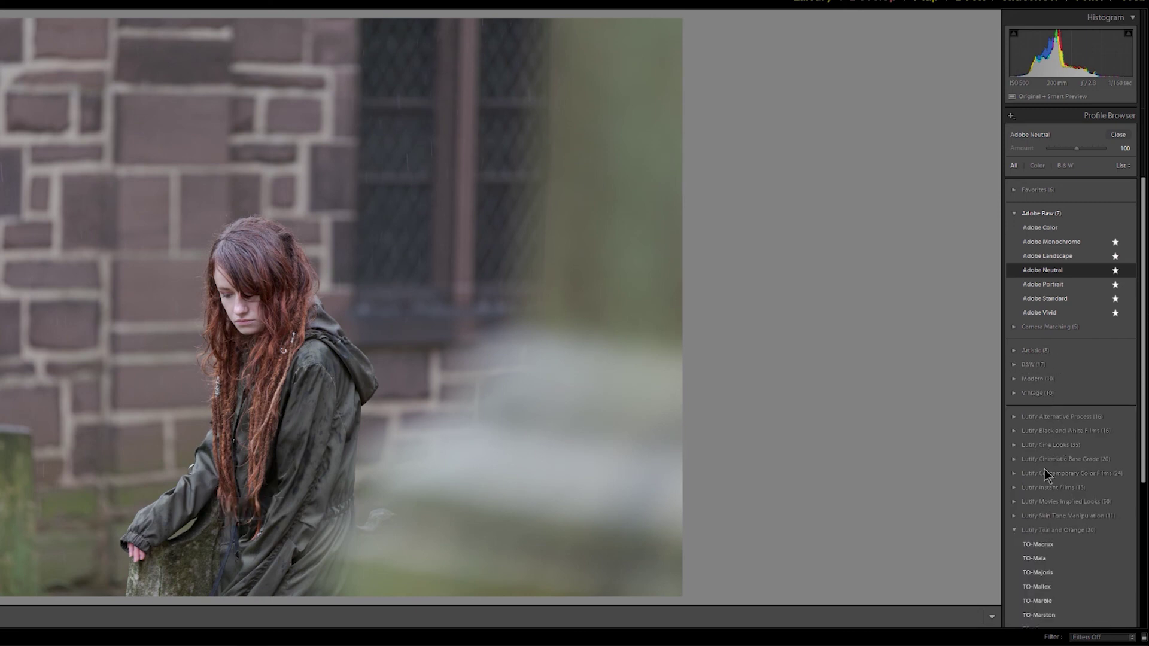
Step: Look through the profiles in the Lutify Alternative Process group and collapse it again
click(1015, 418)
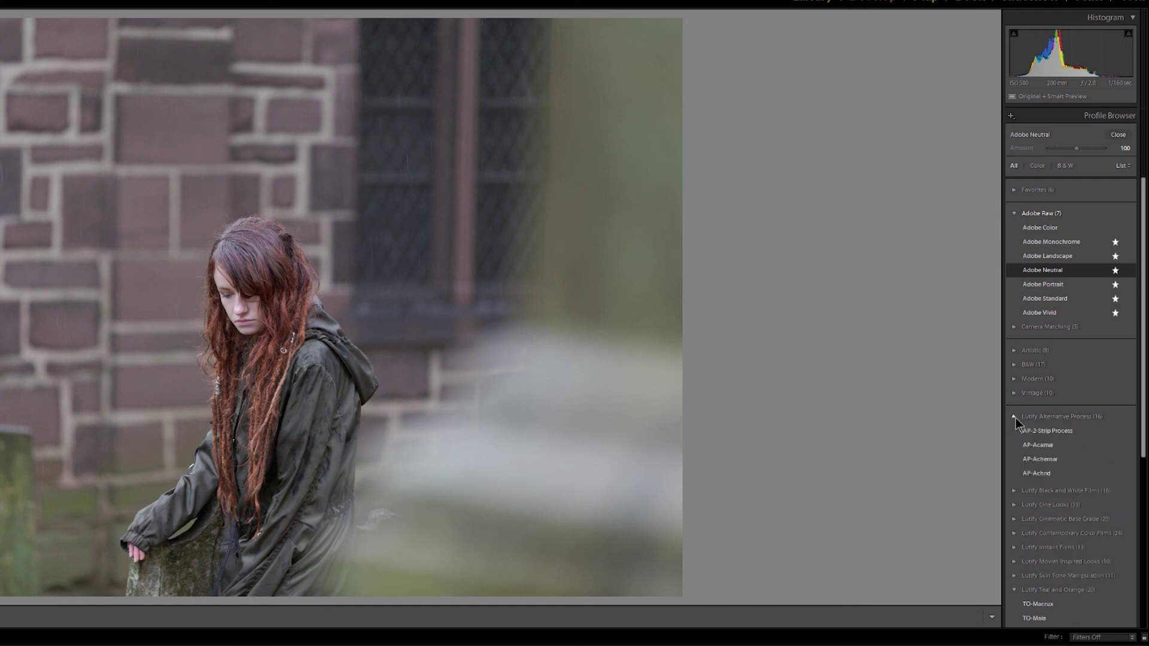
scroll(1066, 341, down, 2)
scroll(1066, 335, down, 4)
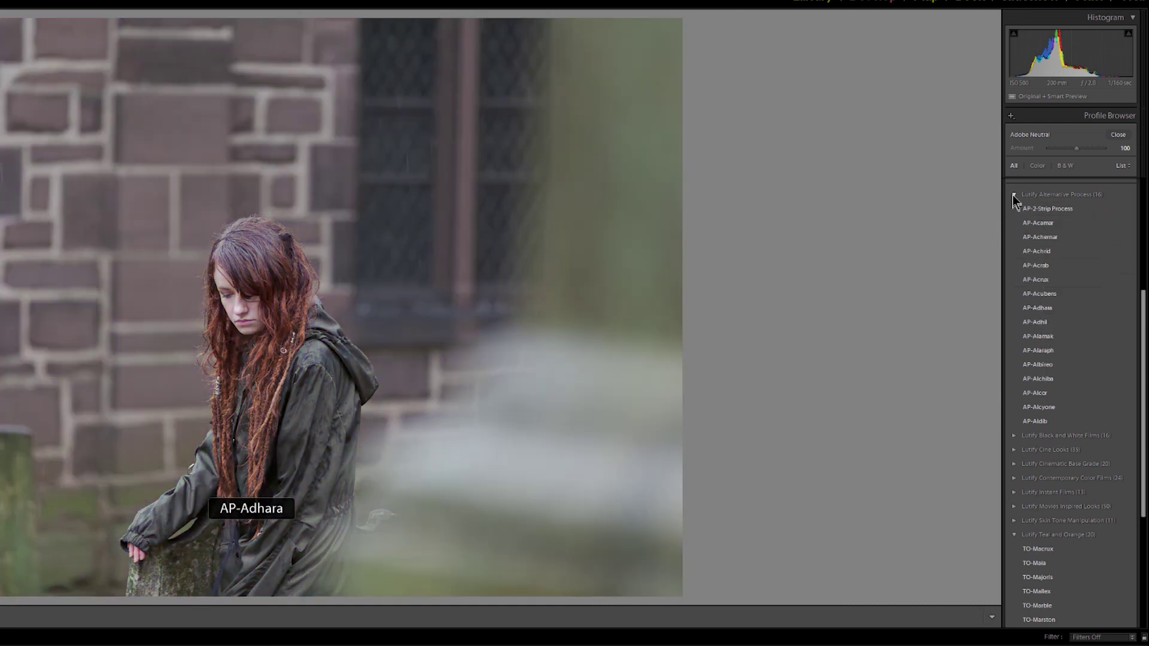
click(1013, 195)
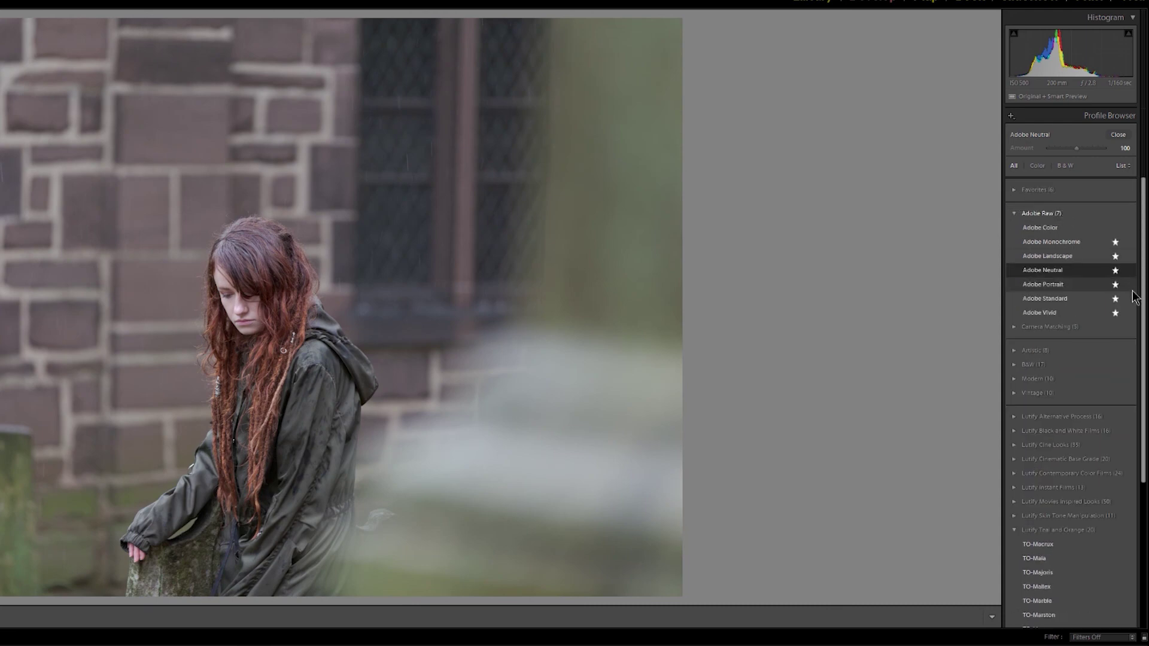
Step: Apply the BW-Bellatrix profile from the Lutify Black and White Films group
click(1013, 431)
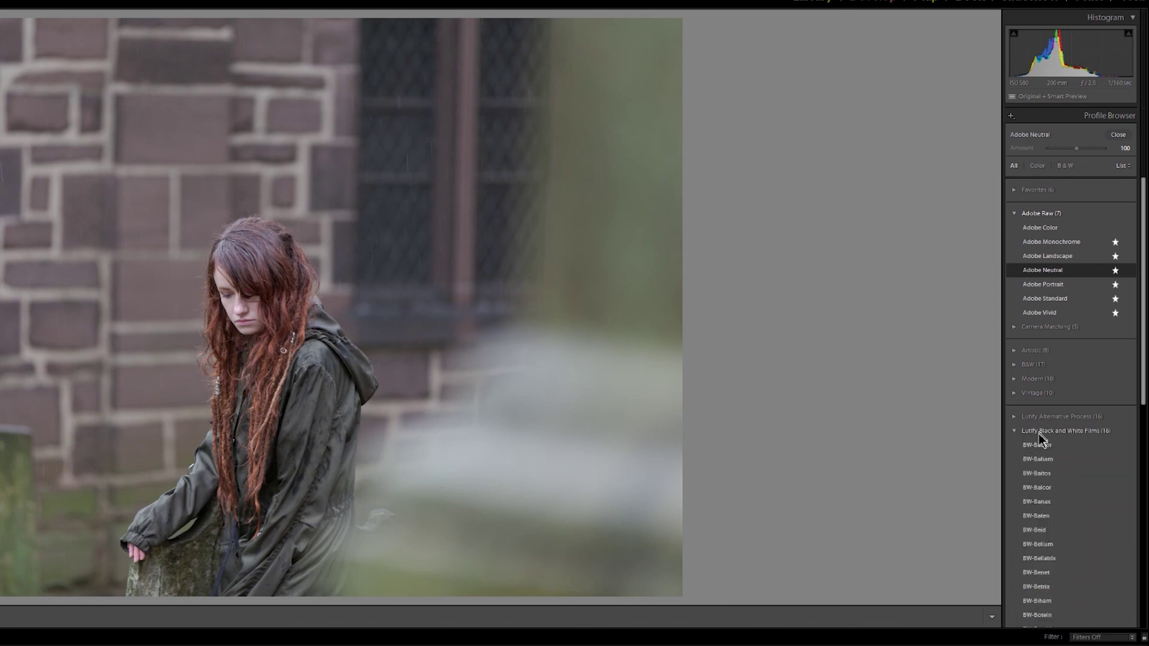
scroll(1038, 437, down, 2)
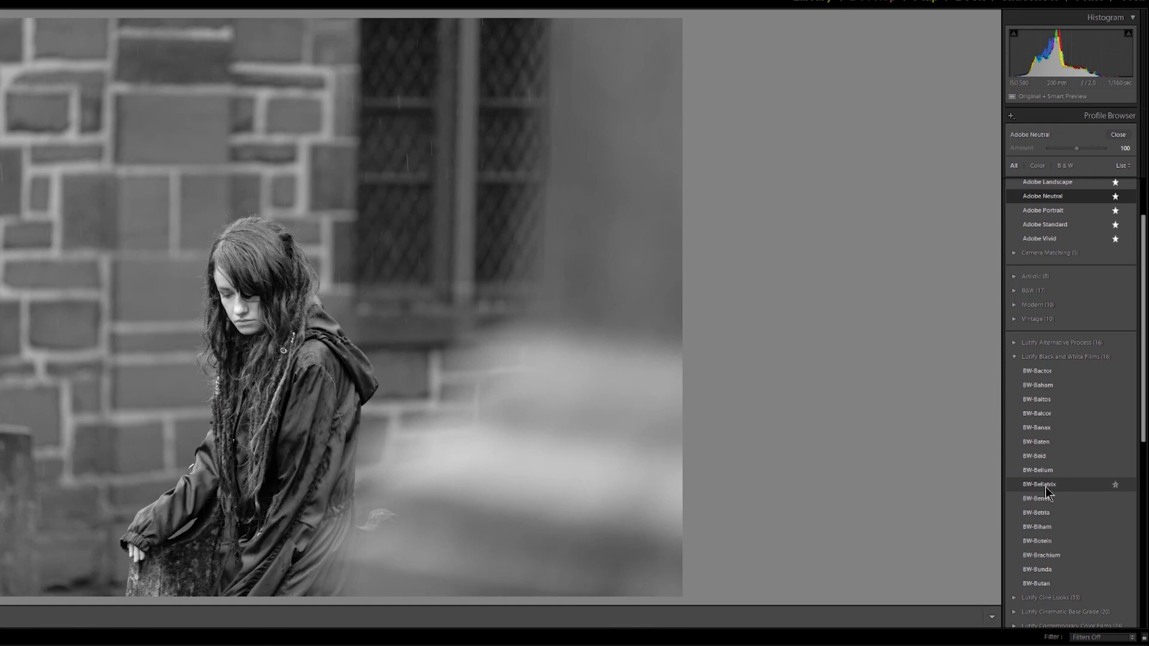
click(1045, 487)
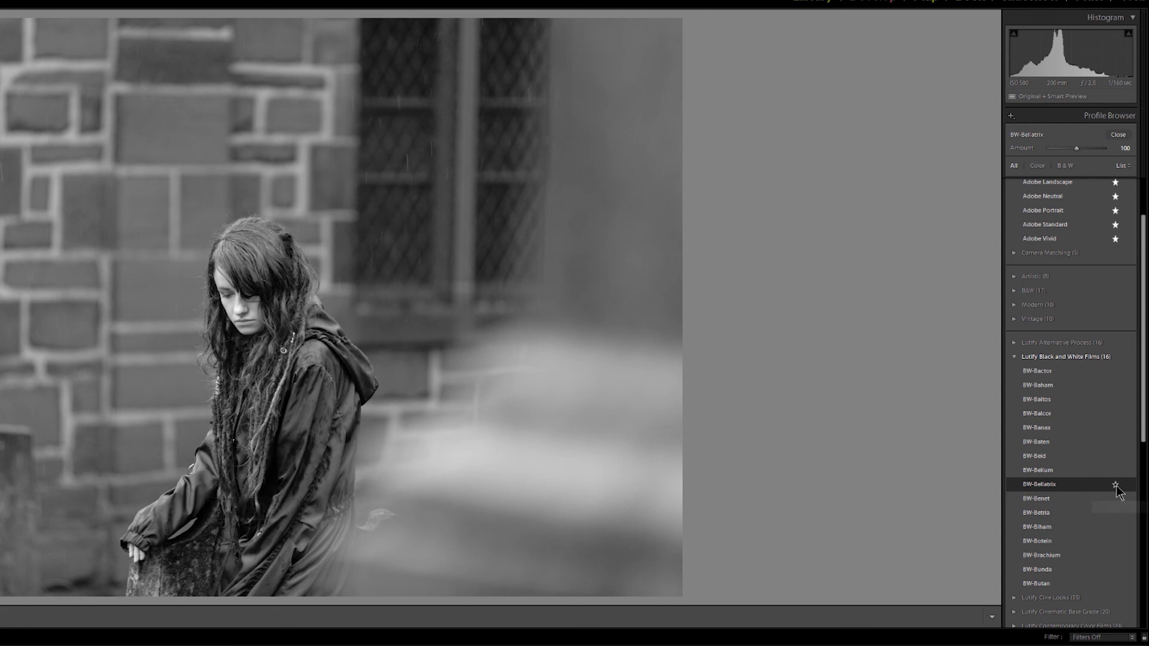
Step: Expand the Favorites group and add the BW-Bellatrix profile to the favorites
scroll(1116, 490, up, 2)
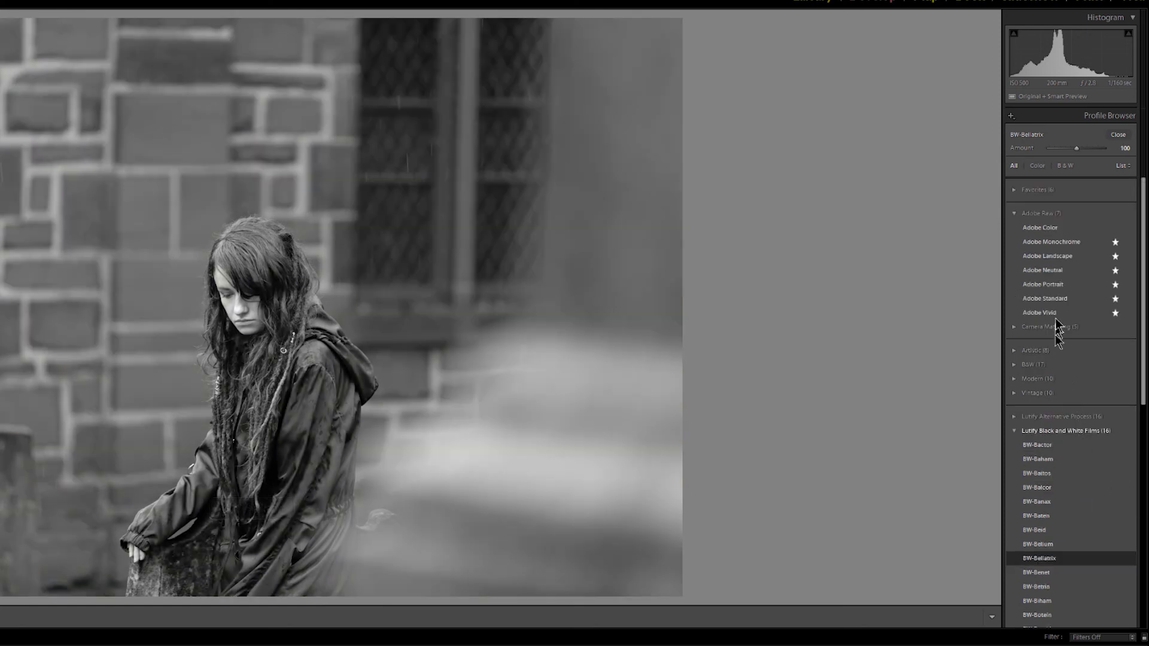
click(1015, 189)
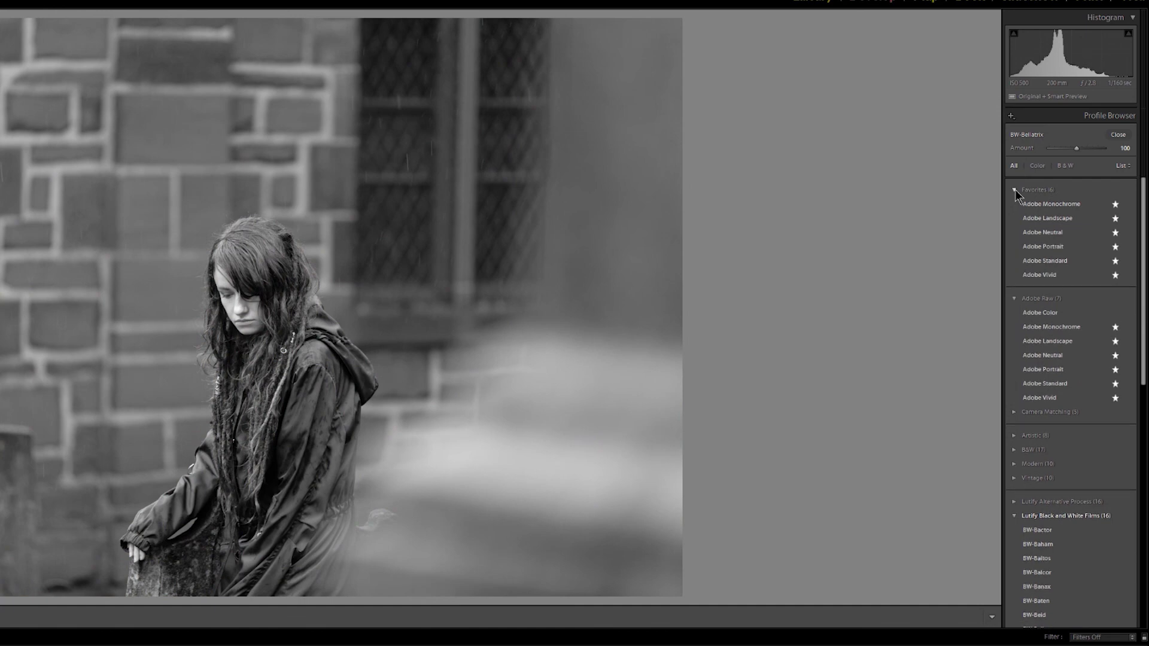
scroll(1027, 440, down, 2)
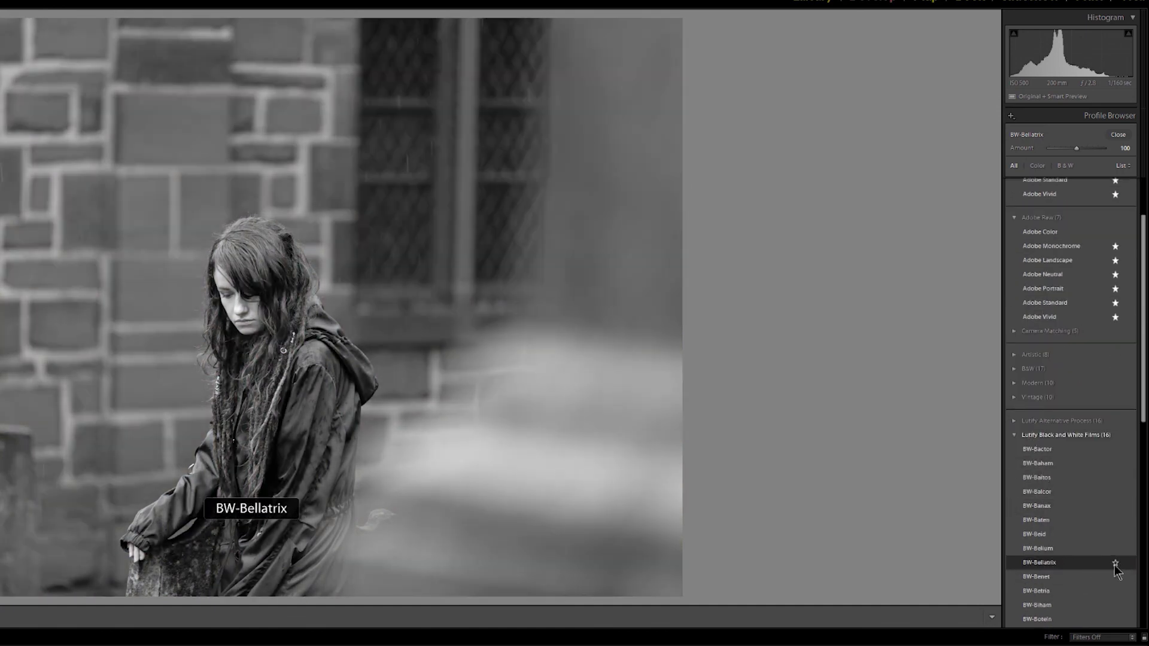
click(1115, 563)
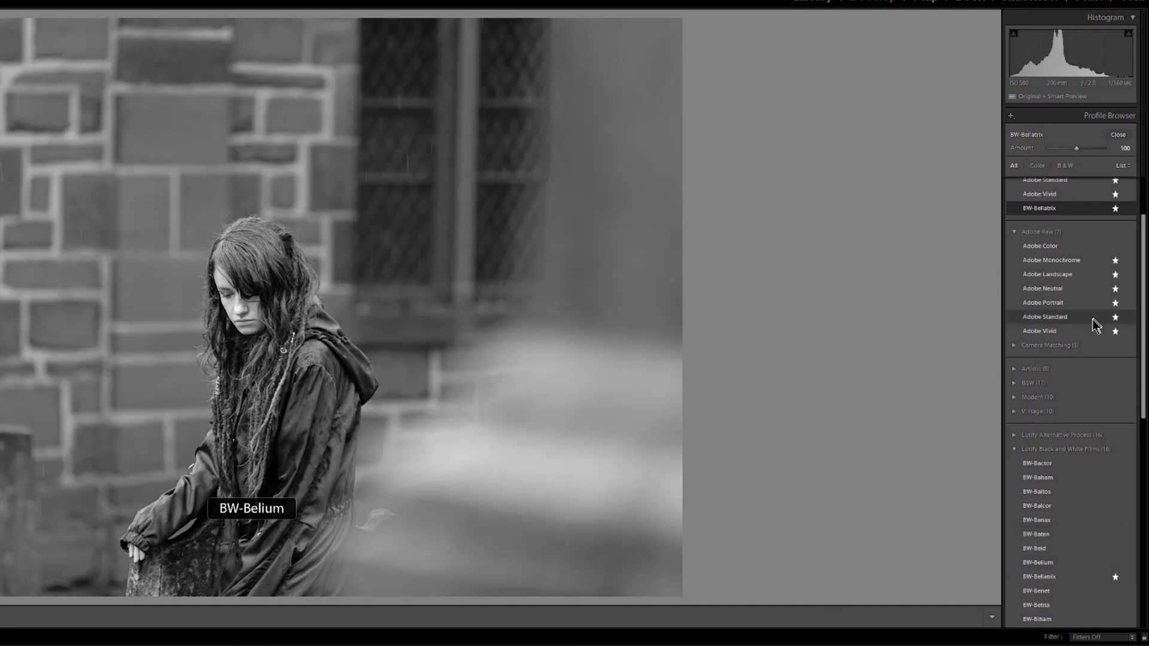
Step: Collapse the Favorites group, then apply the TO-Marston profile from the Lutify Teal and Orange group and close the Profile Browser
scroll(1085, 313, up, 2)
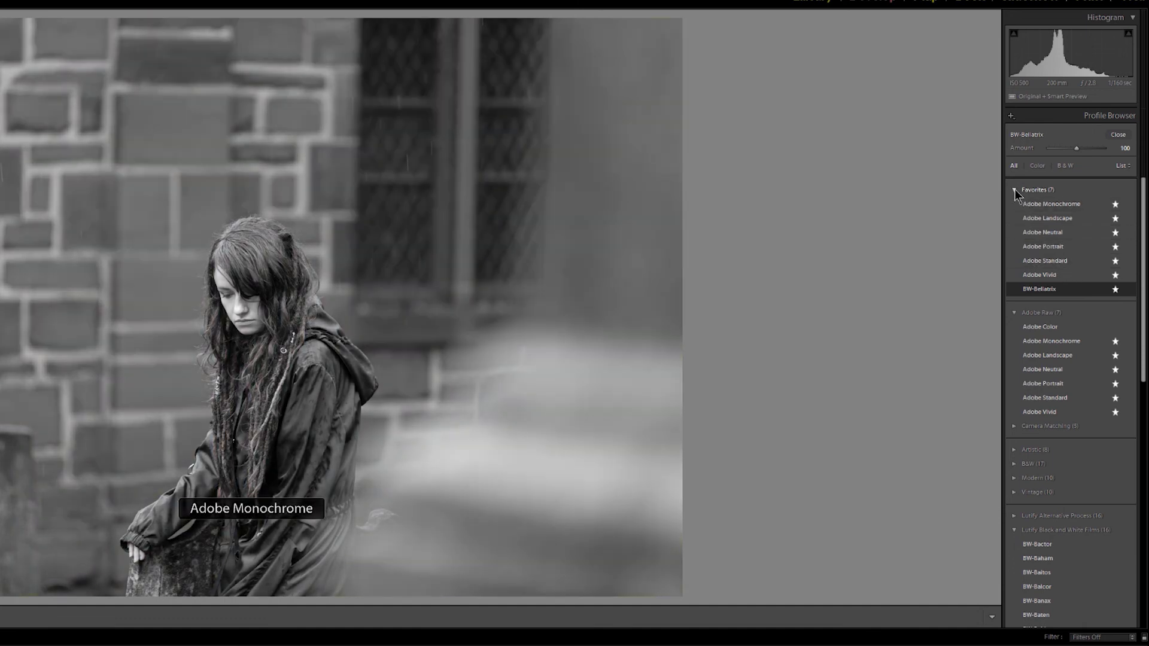
click(1014, 189)
scroll(1059, 398, down, 4)
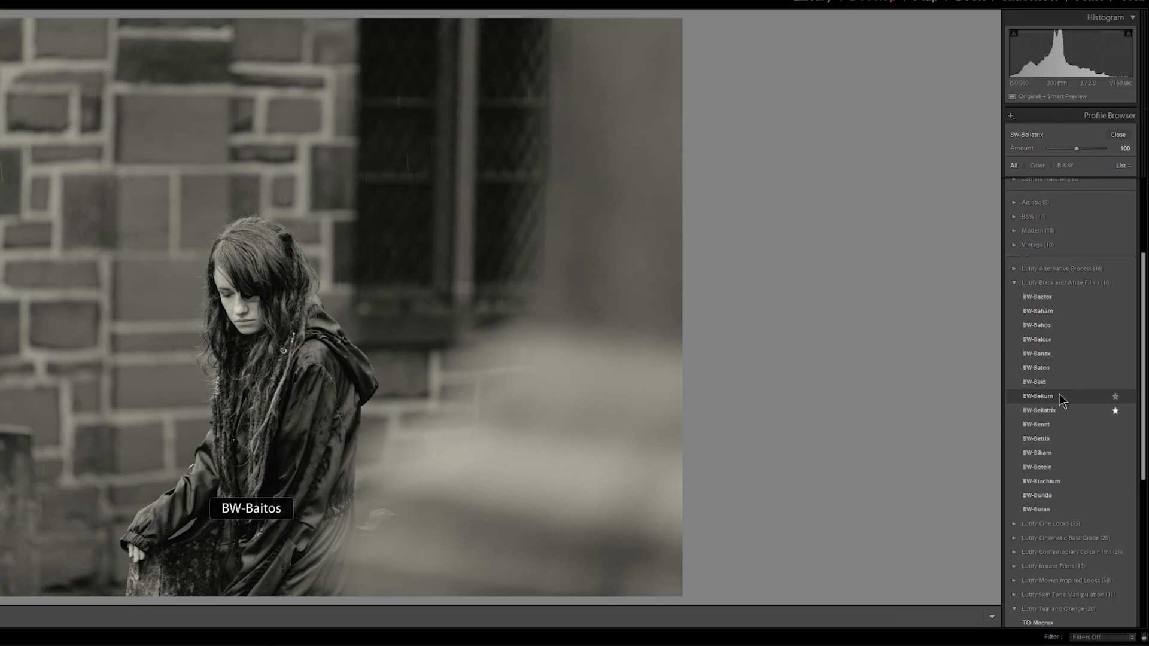
scroll(1059, 398, down, 5)
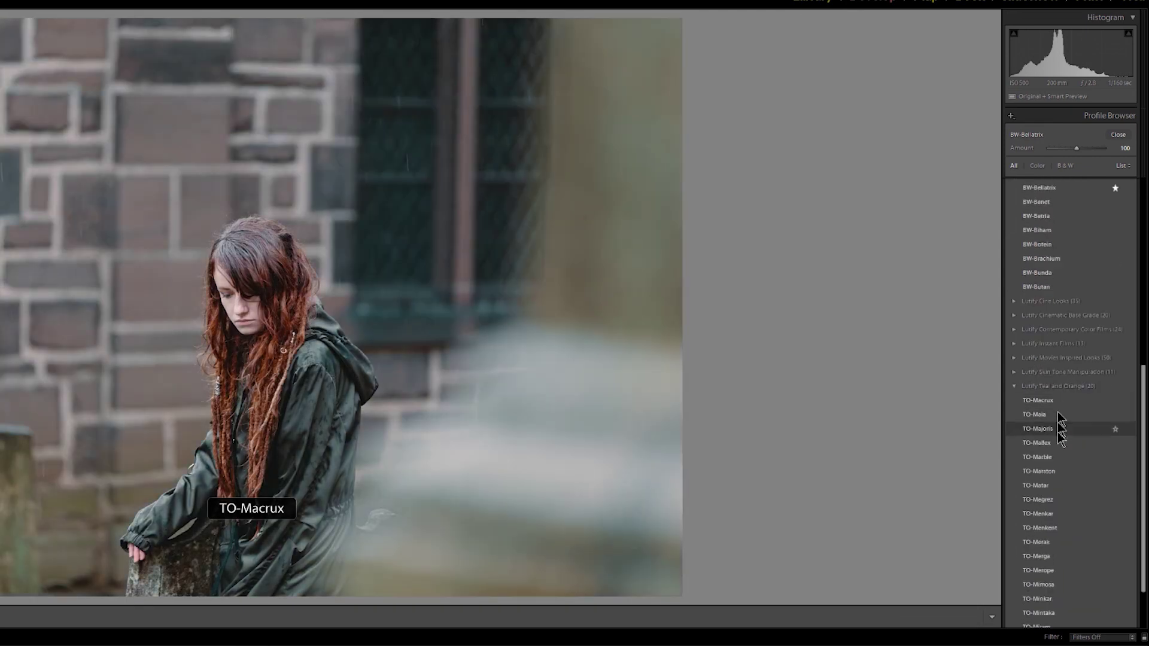
click(1051, 475)
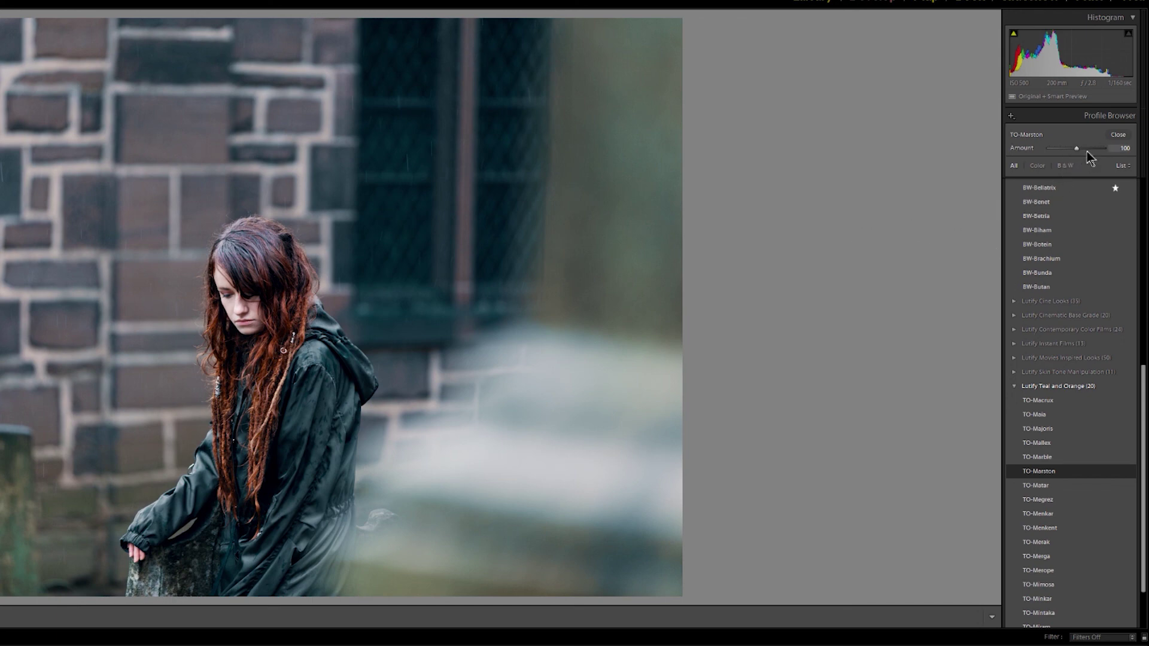
click(1118, 135)
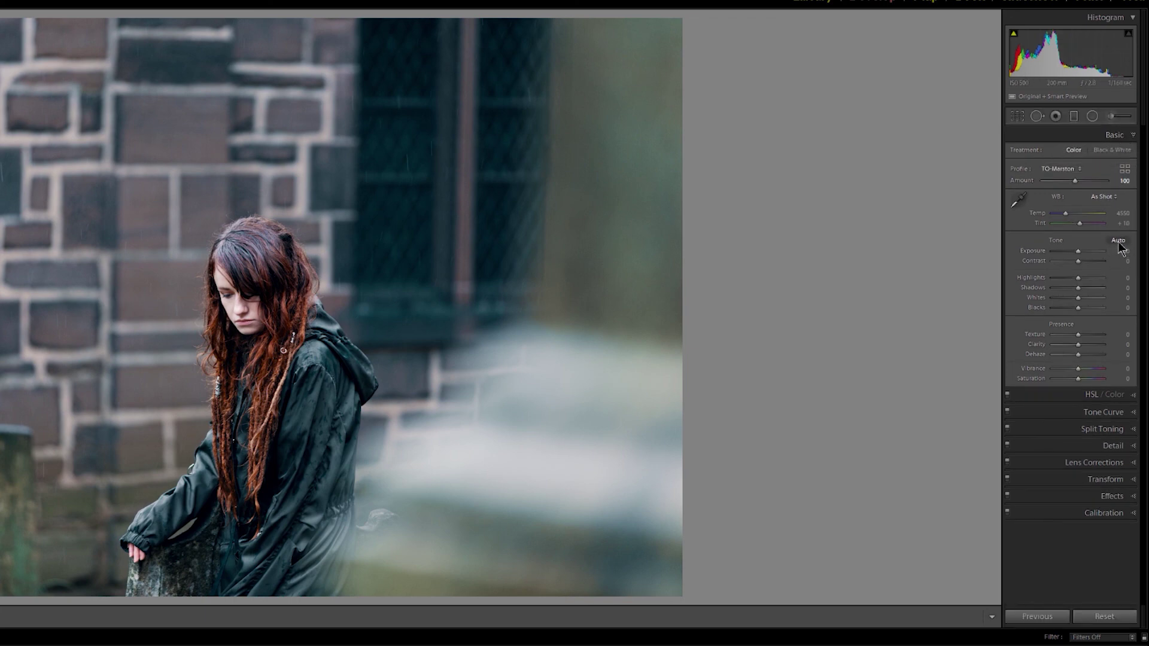
Step: Set the white balance to Auto and apply the automatic tone adjustments to the portrait
click(1104, 197)
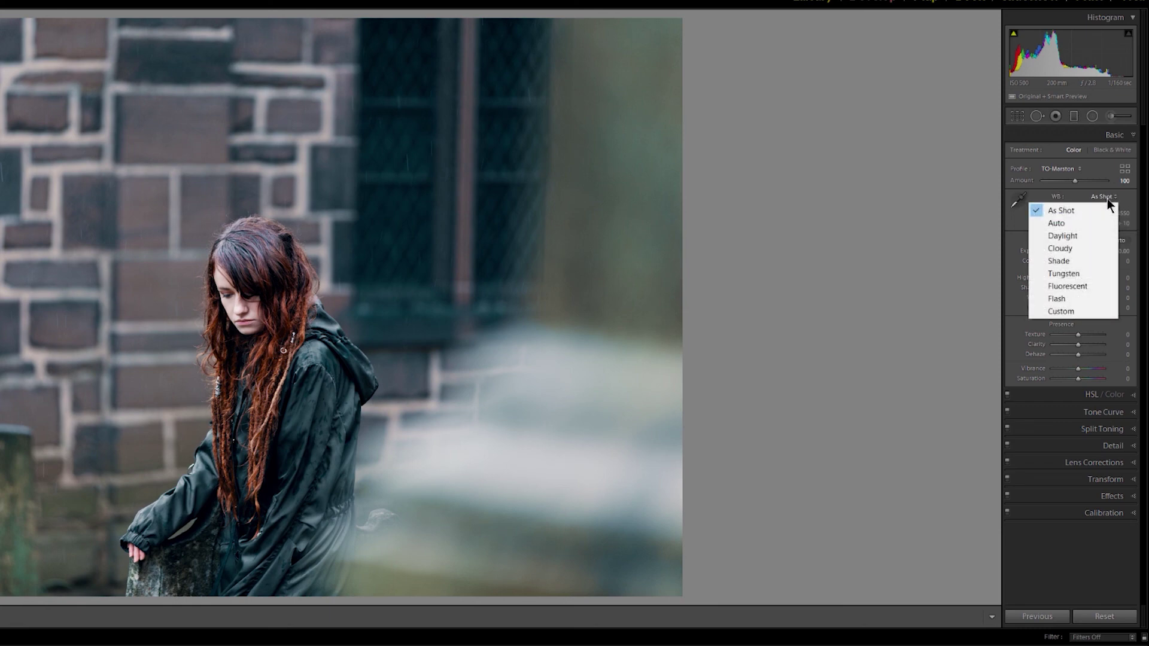
click(1085, 232)
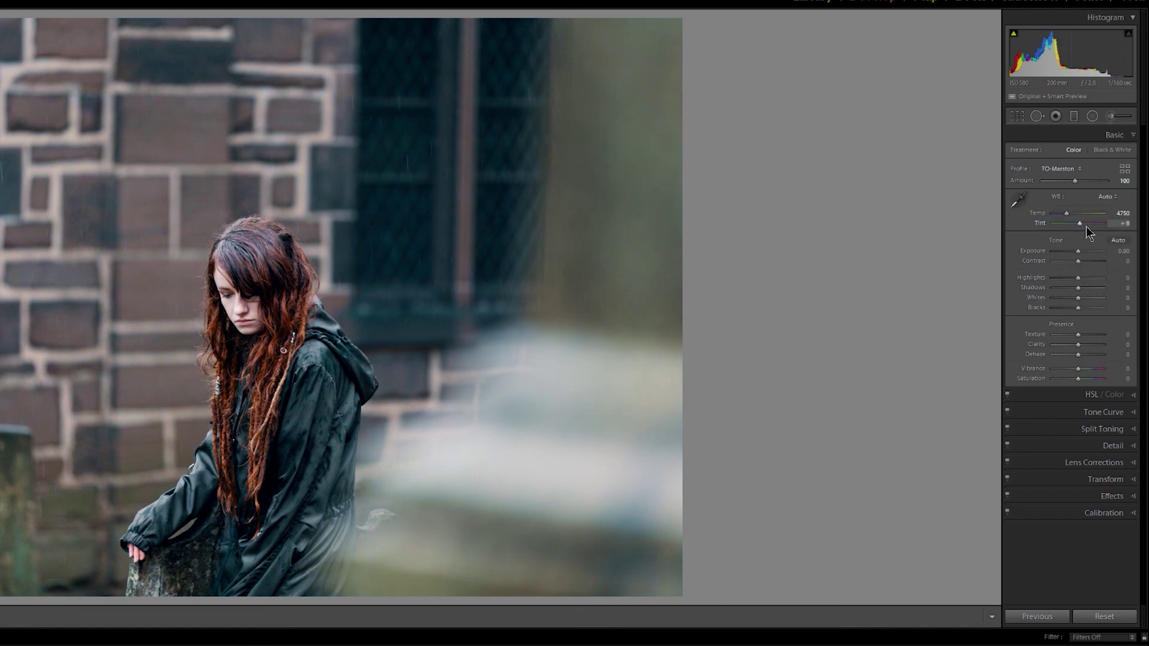
click(1118, 241)
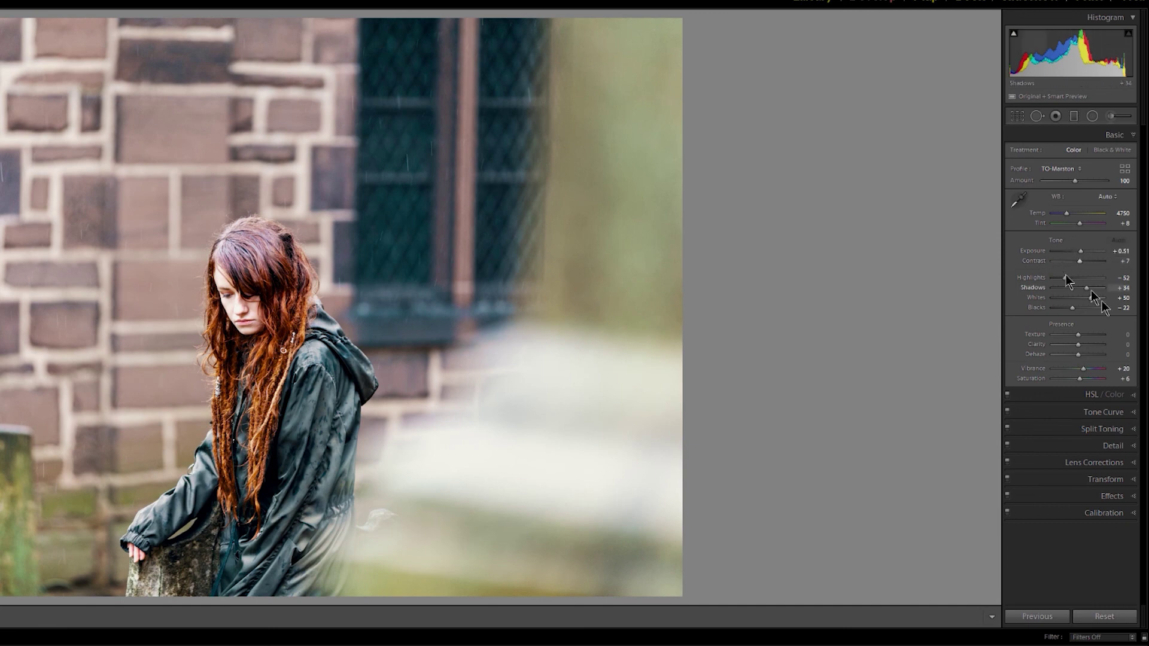
Step: Reset Saturation and Vibrance to 0 and lower the Exposure to +0.11
double_click(1079, 380)
double_click(1080, 368)
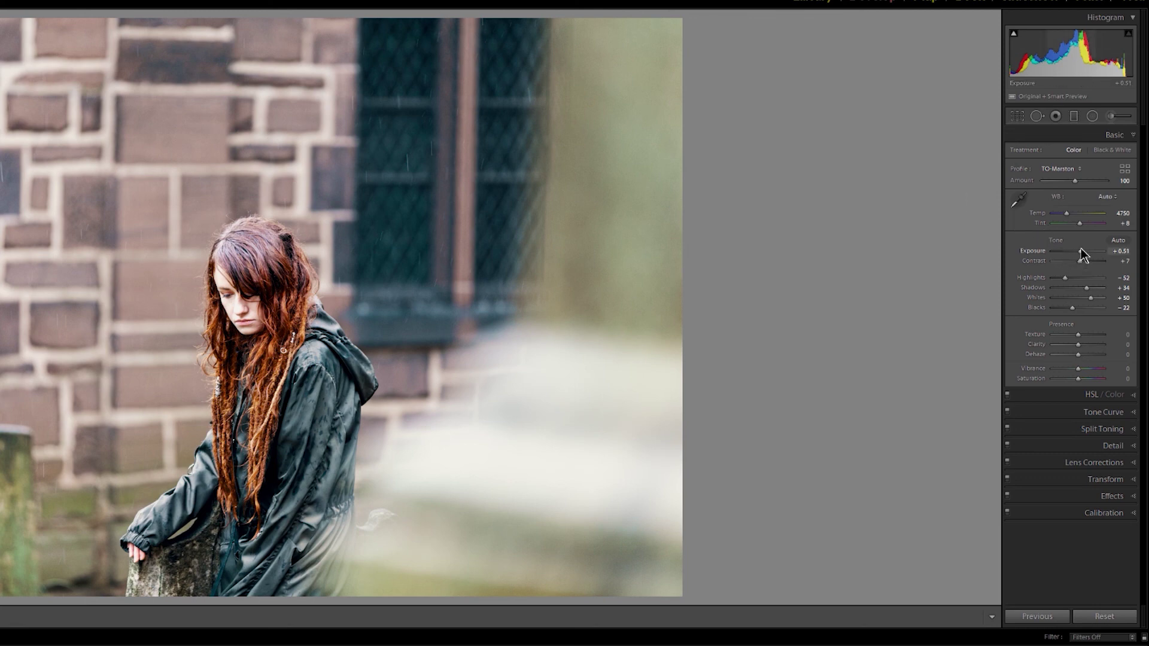
key(Down)
key(Down)
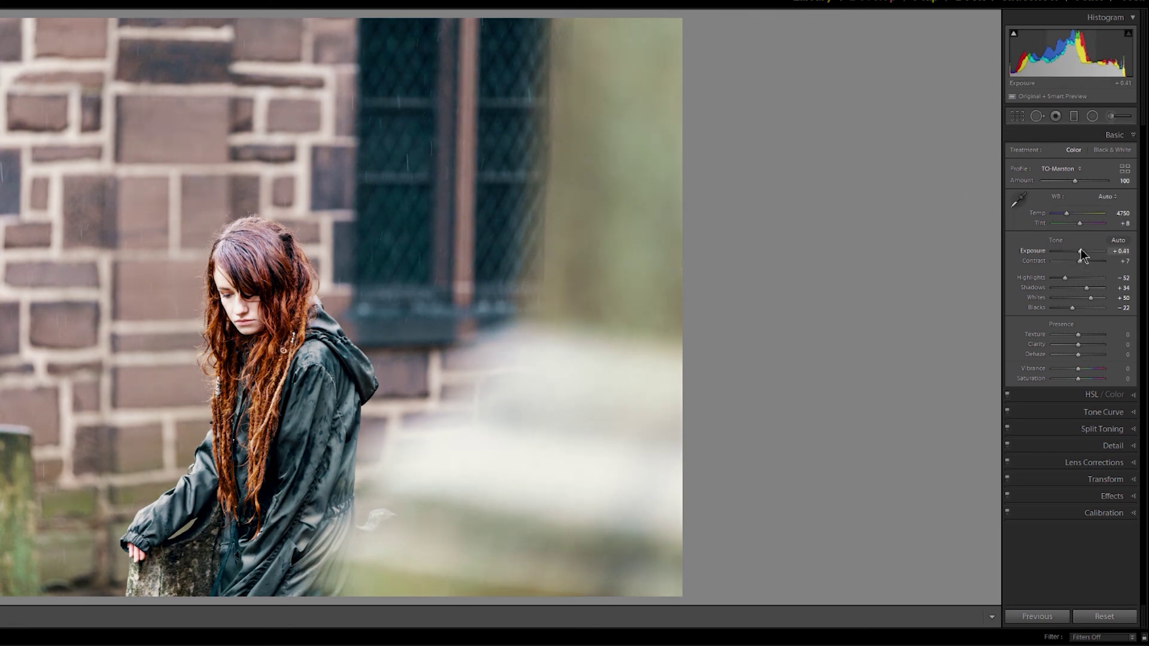
key(Down)
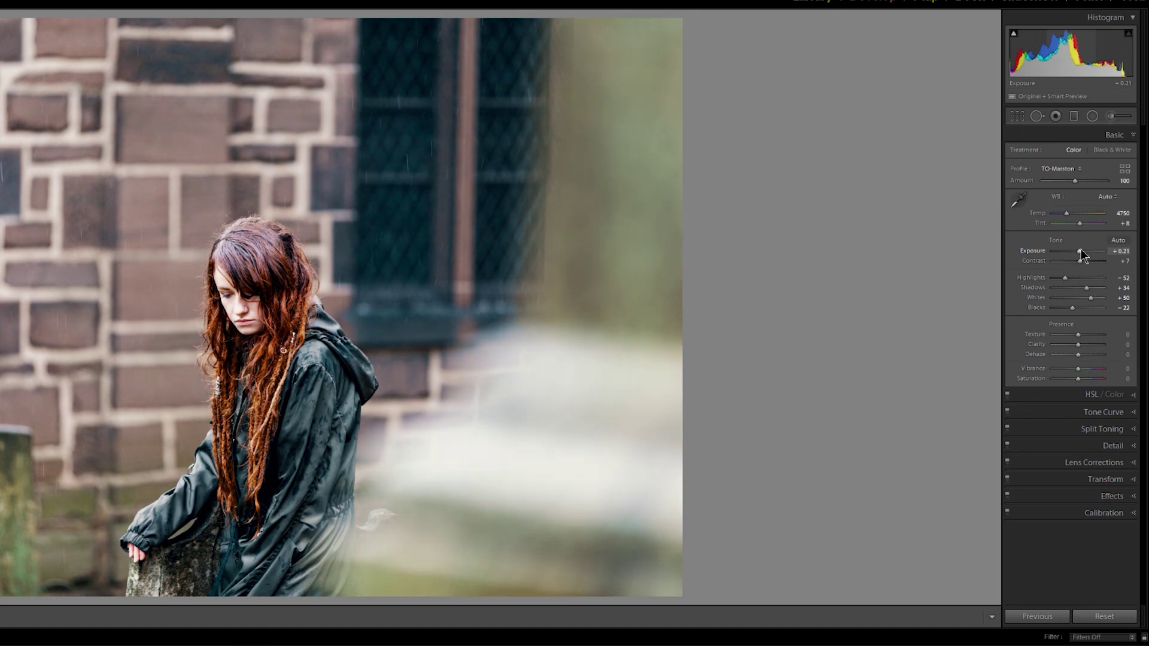
key(Down)
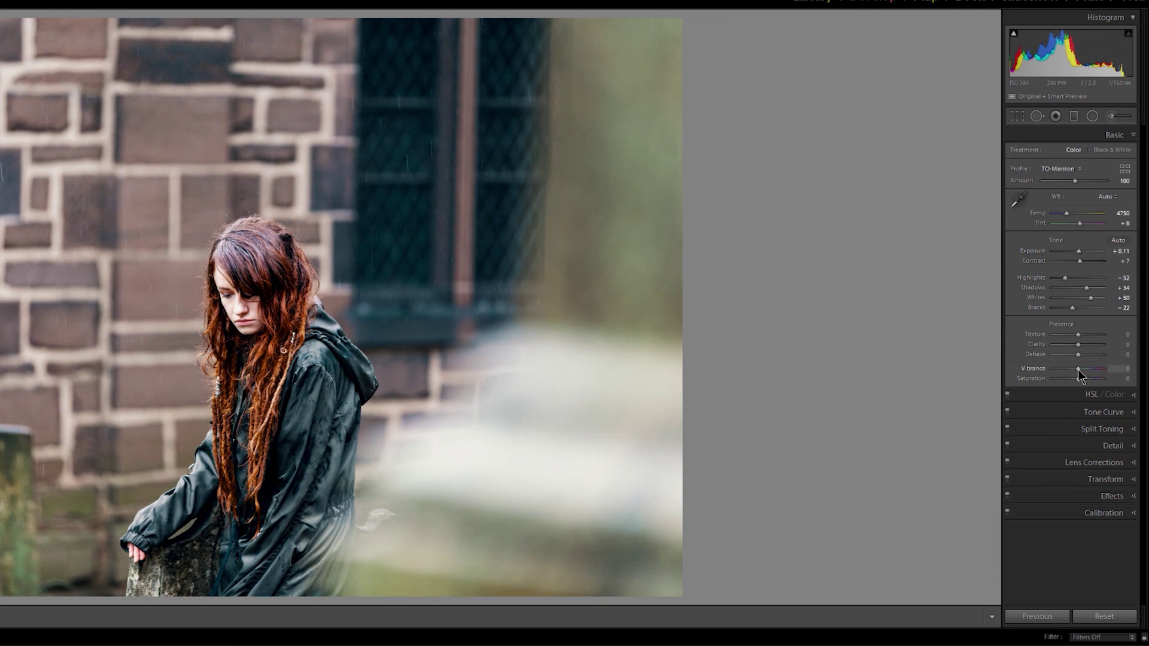
Step: Lower the Vibrance to -15 and the Dehaze to -15
key(Down)
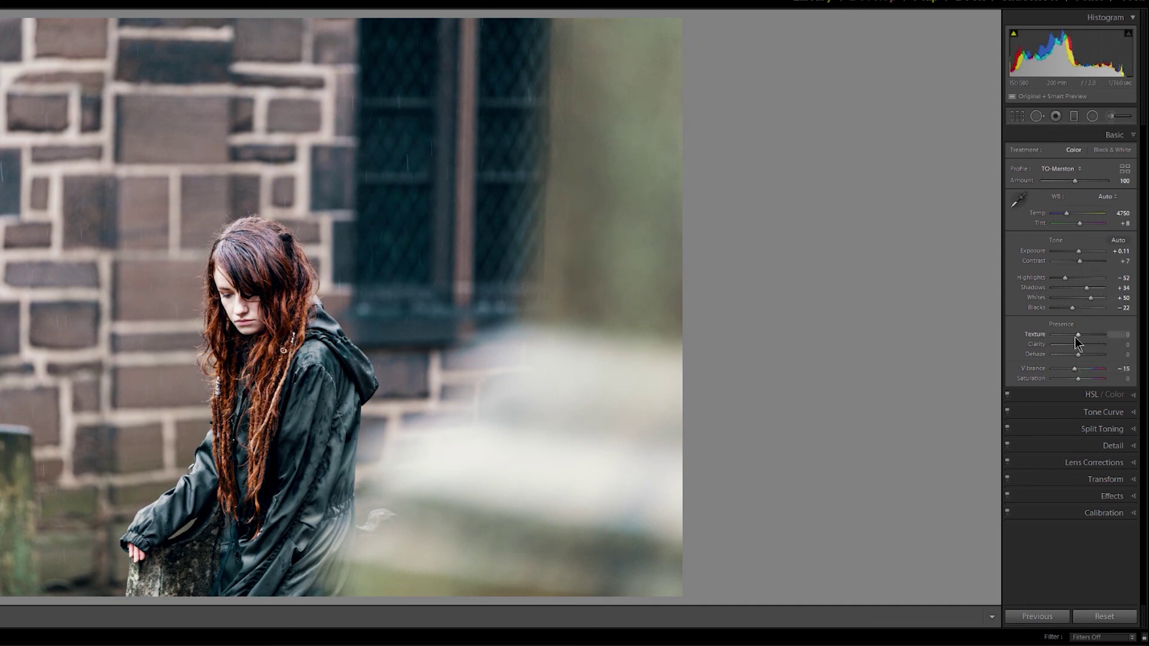
key(Down)
key(Down)
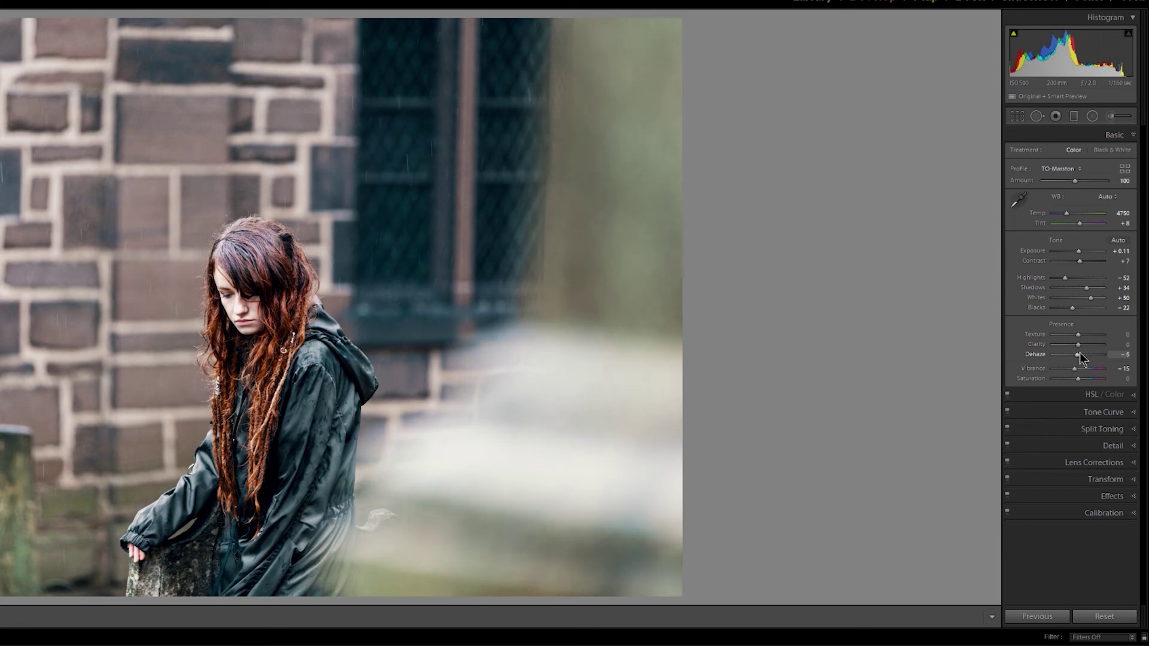
key(Down)
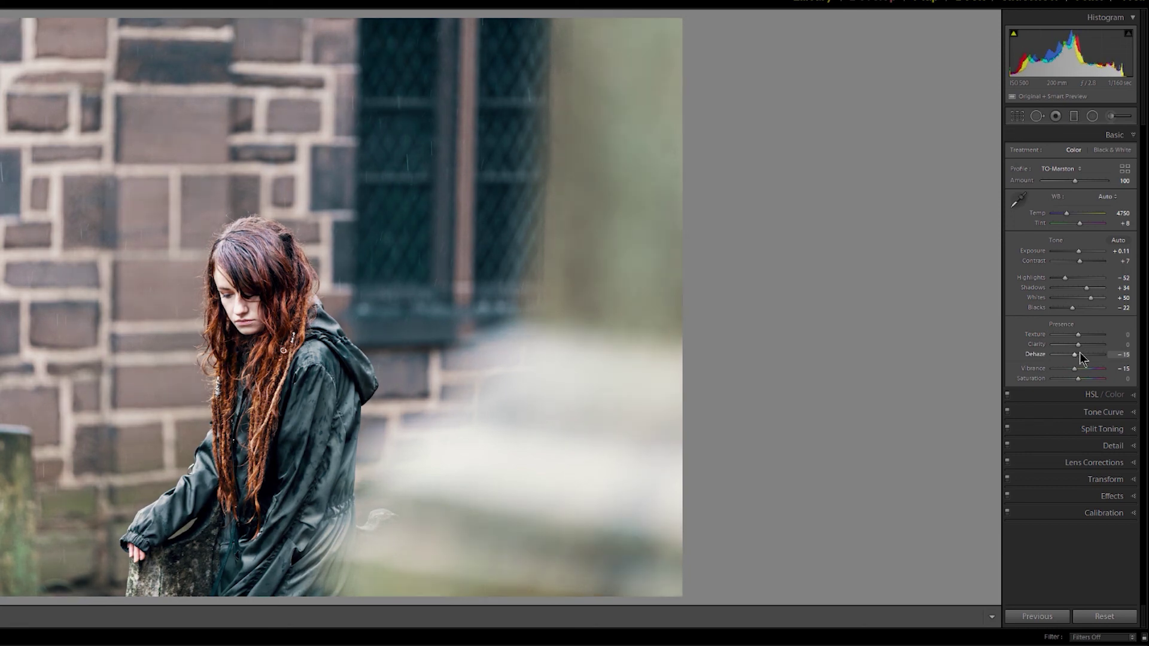
Step: Crop the photo tighter around the woman at the original aspect ratio, cutting away the blurred area beside her, and apply the crop
click(1016, 118)
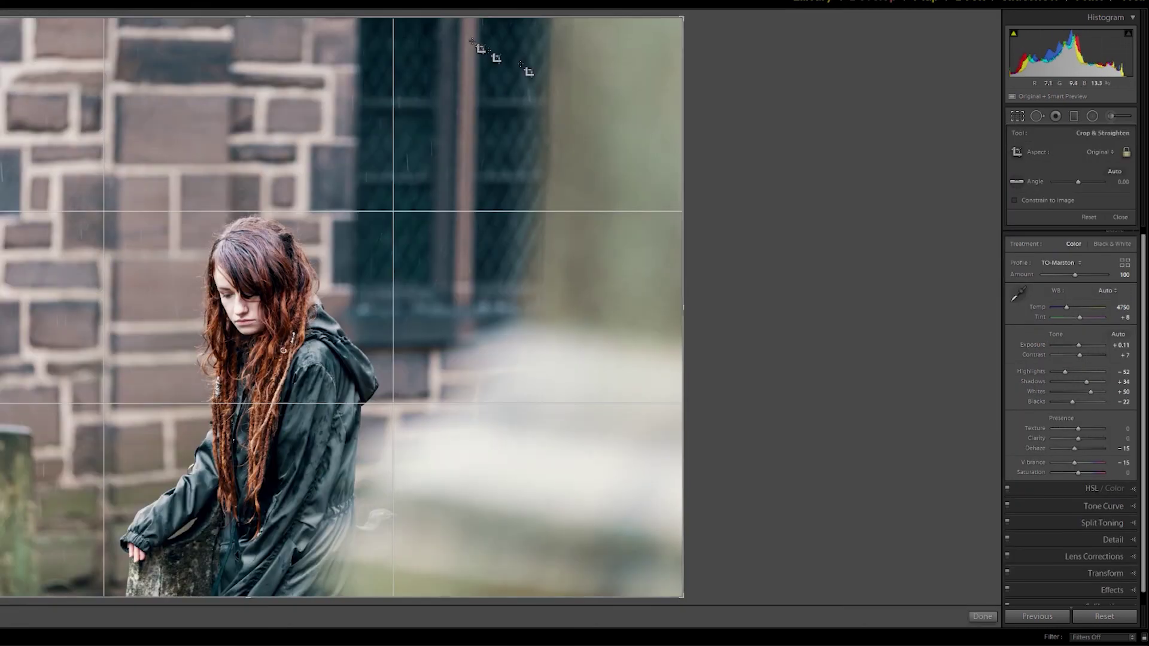
drag(344, 21, 335, 77)
drag(313, 242, 381, 254)
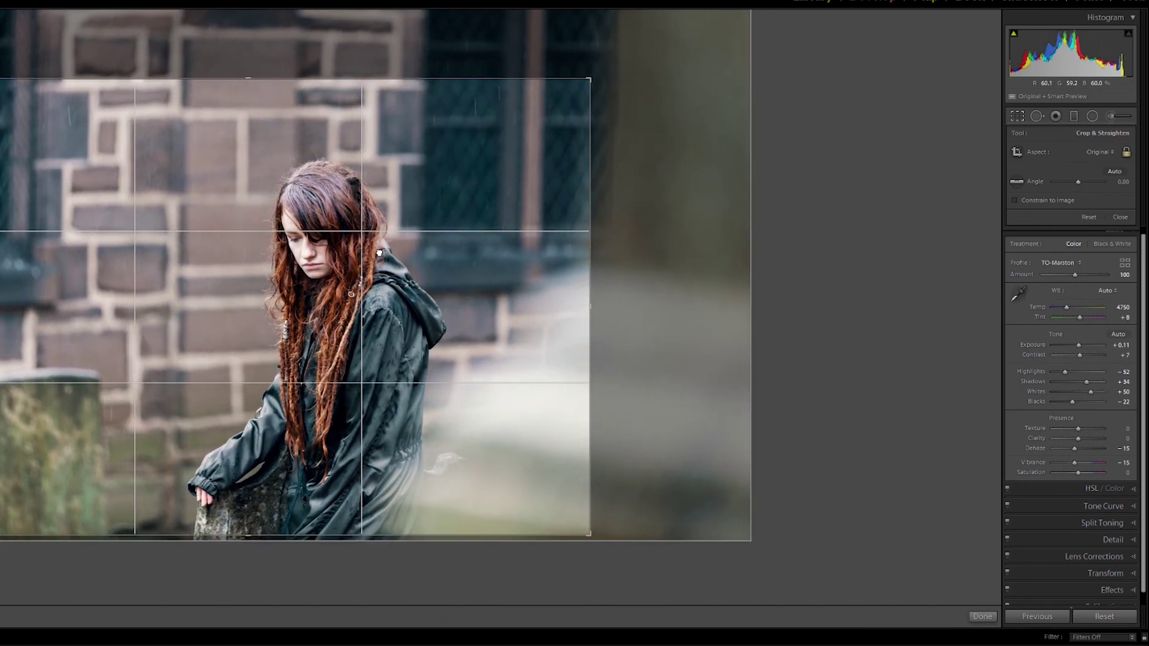
click(1017, 117)
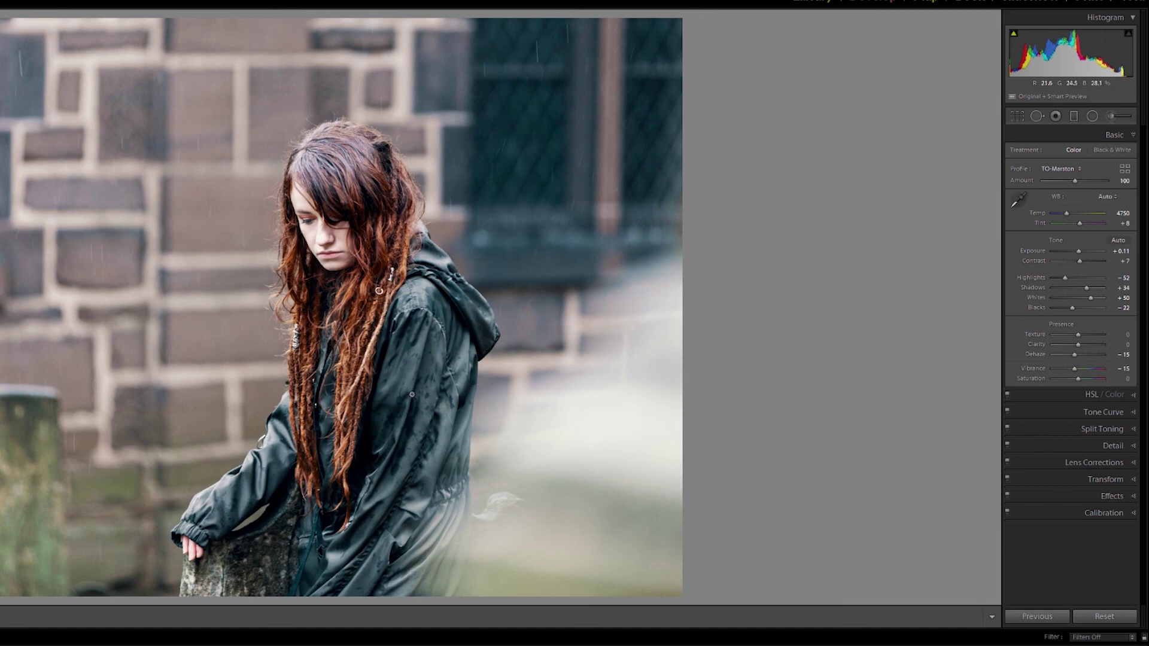
Step: Reopen the Profile Browser, review which profile groups are enabled in Manage Profiles, and cancel the dialog
click(1050, 175)
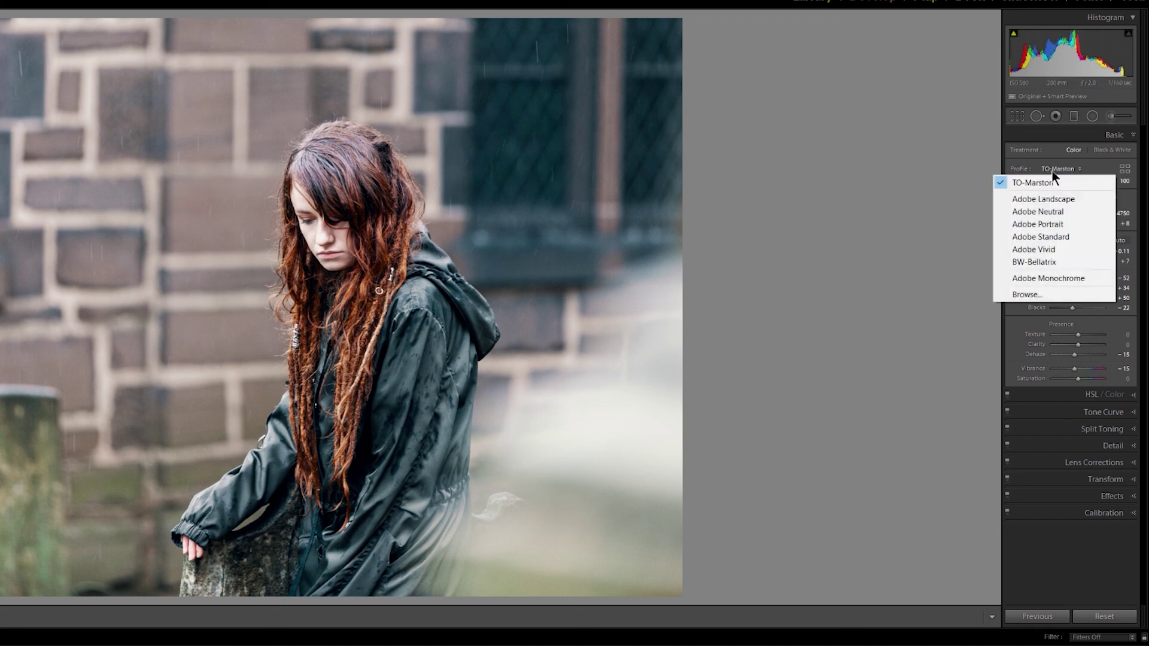
click(1039, 295)
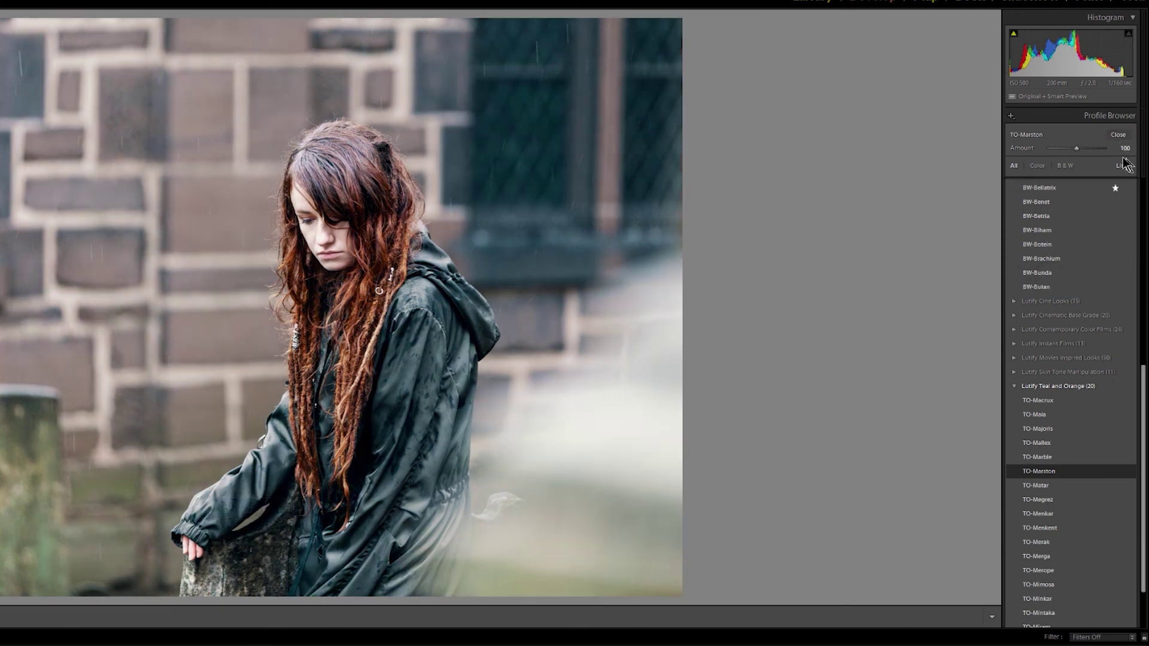
click(1010, 118)
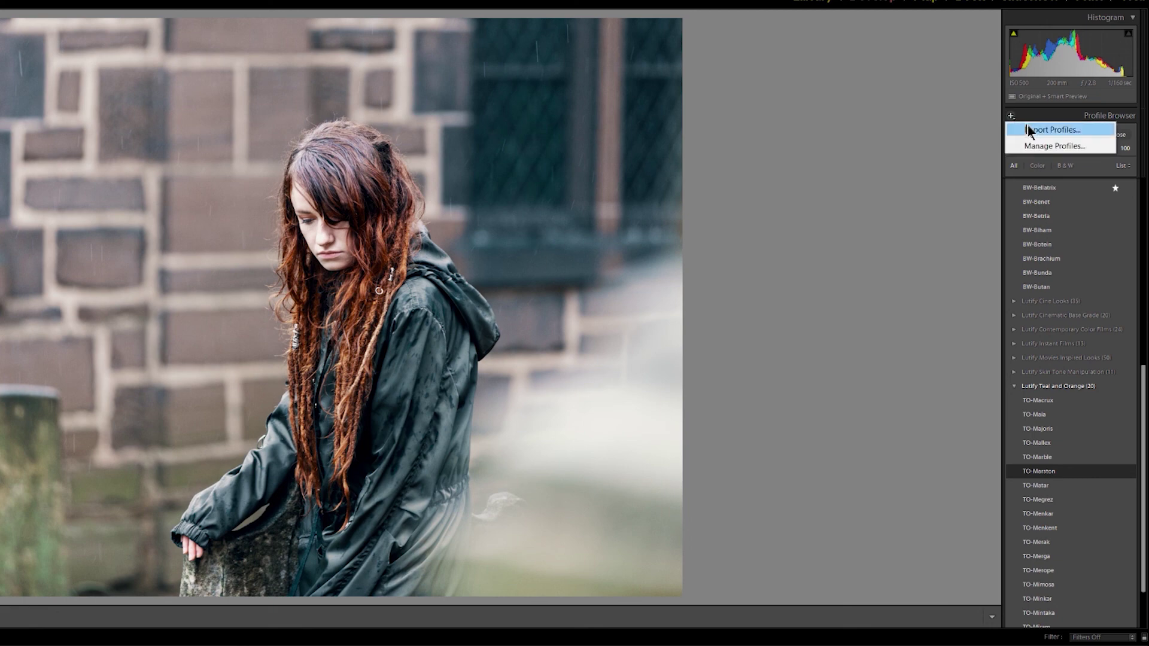
click(1048, 153)
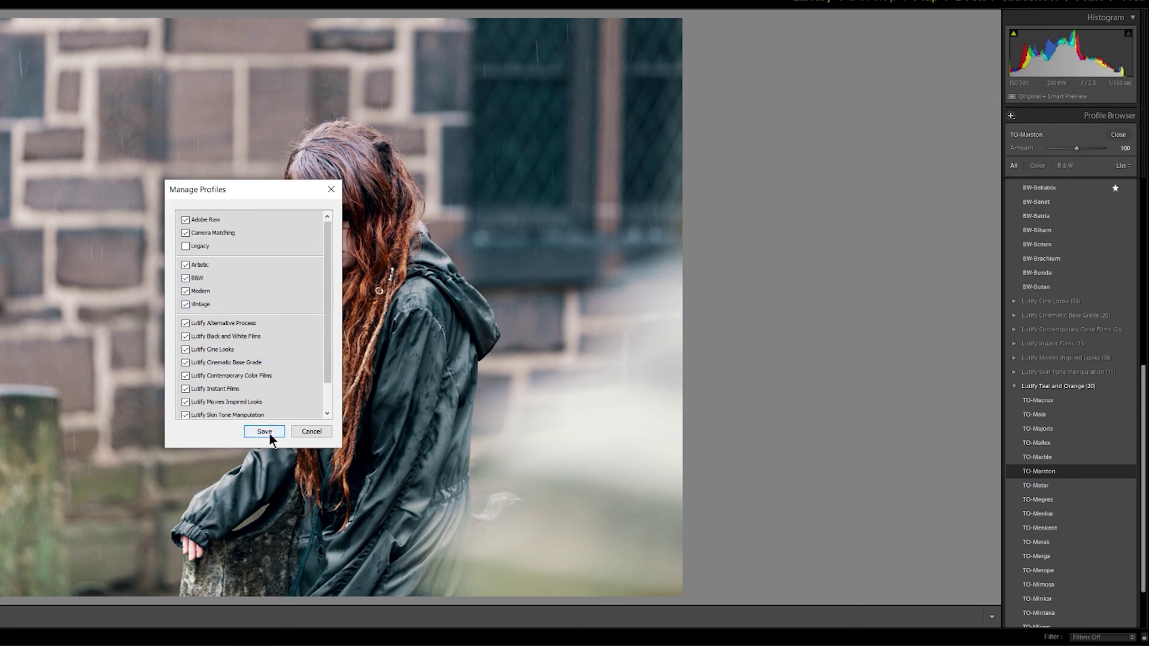
click(311, 432)
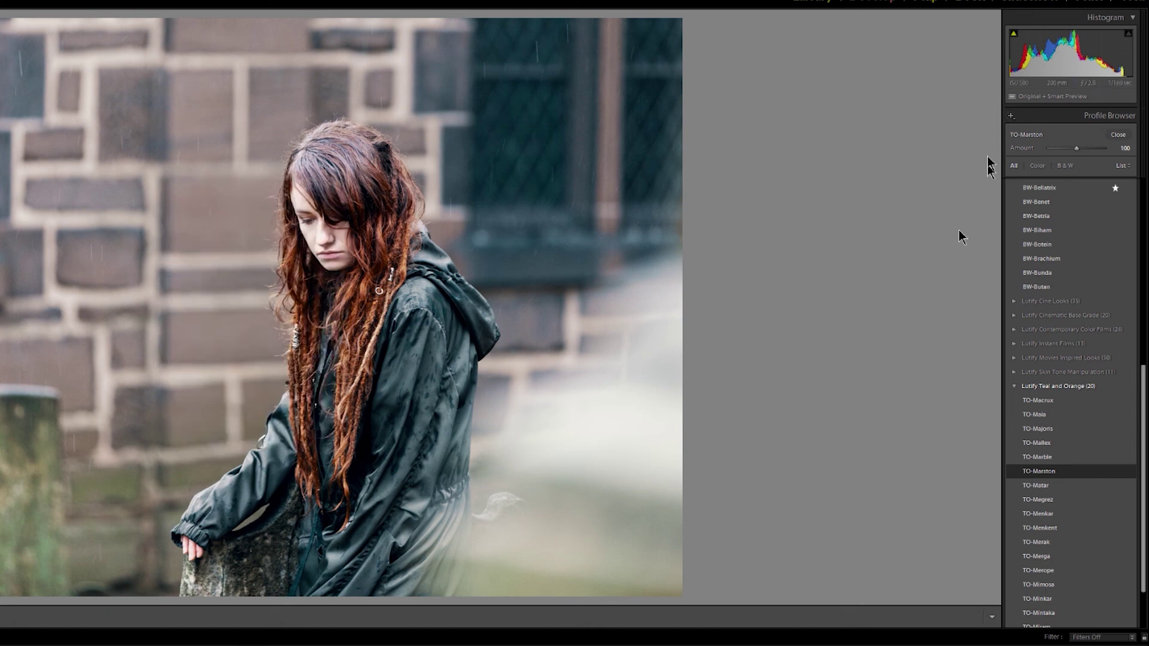
Step: Start a profile import and look through the XMP files in the Lutify.me Teal and Orange folder under Lightroom 7.3 (April 2018 Update) and Later
click(1011, 120)
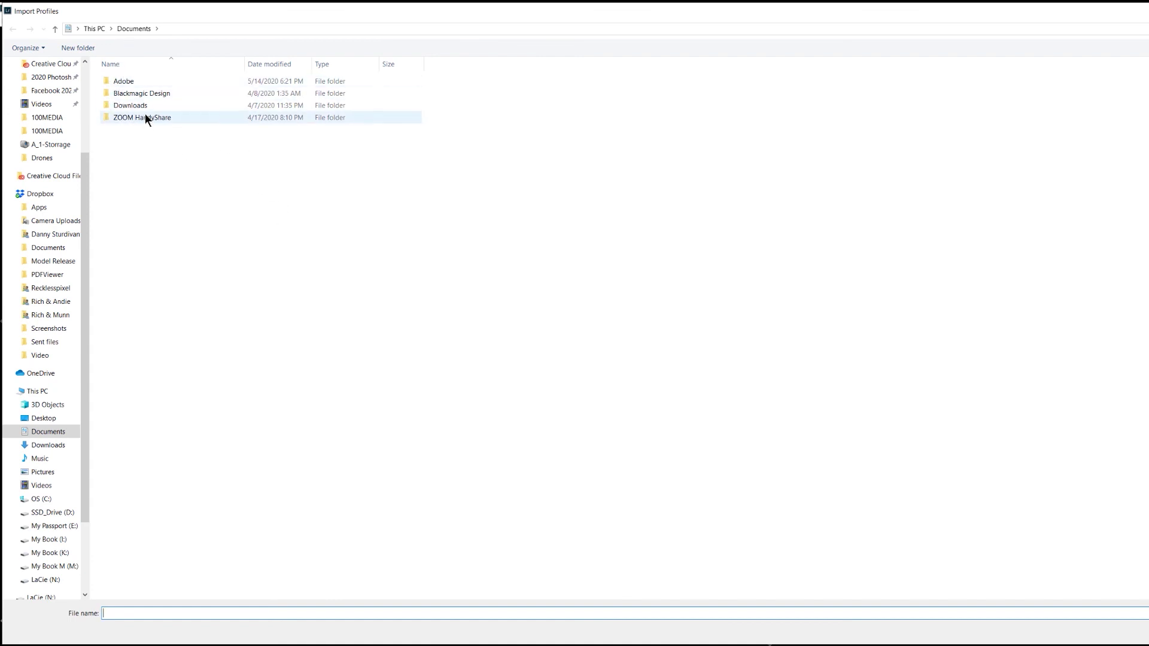
click(49, 70)
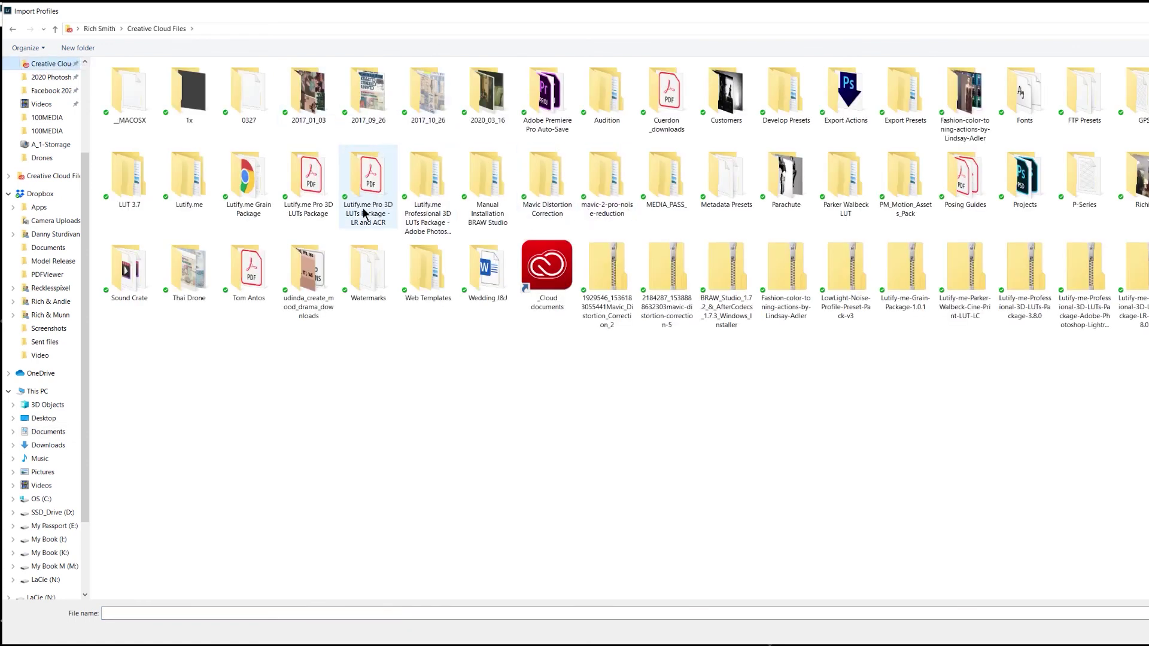
double_click(416, 190)
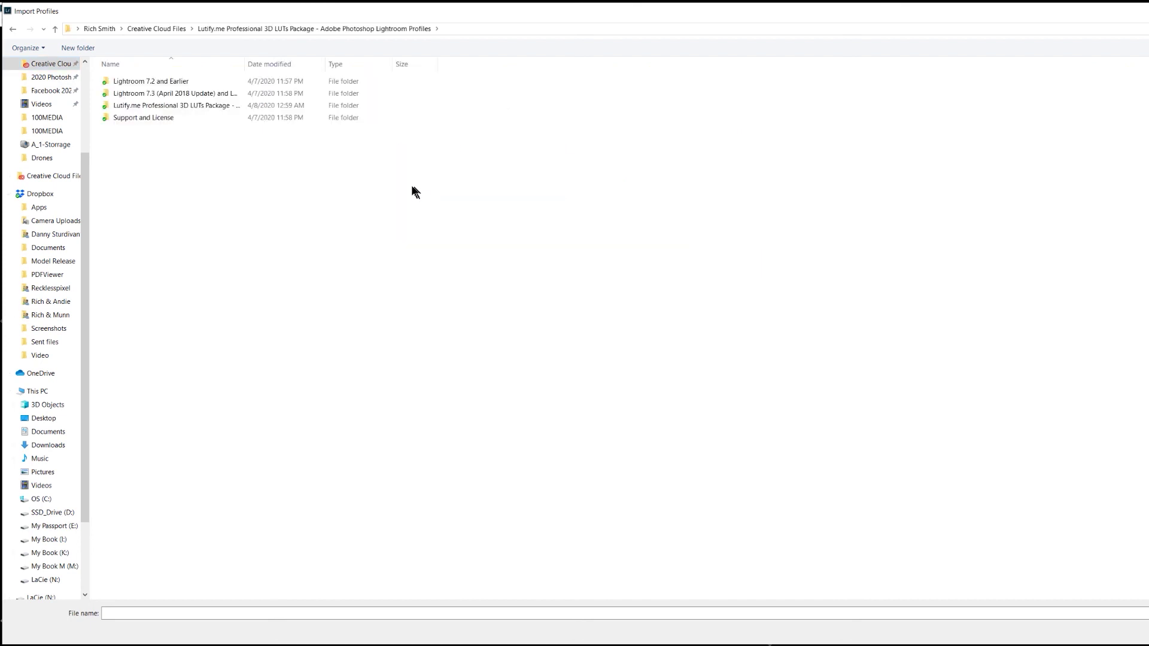
double_click(228, 95)
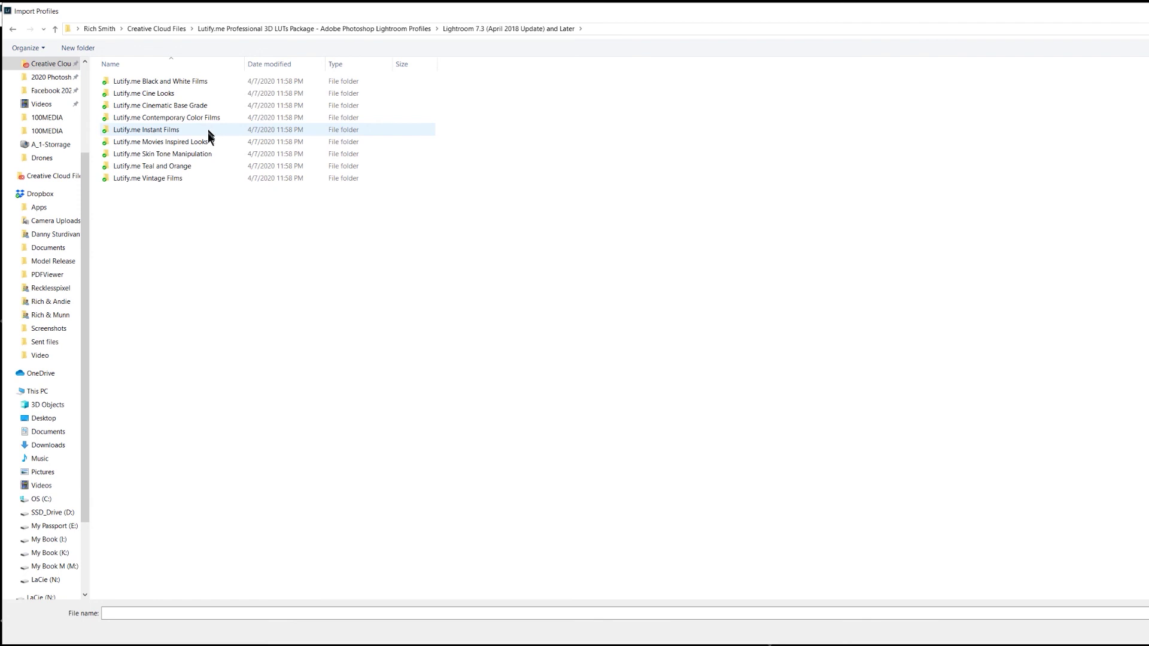
double_click(197, 166)
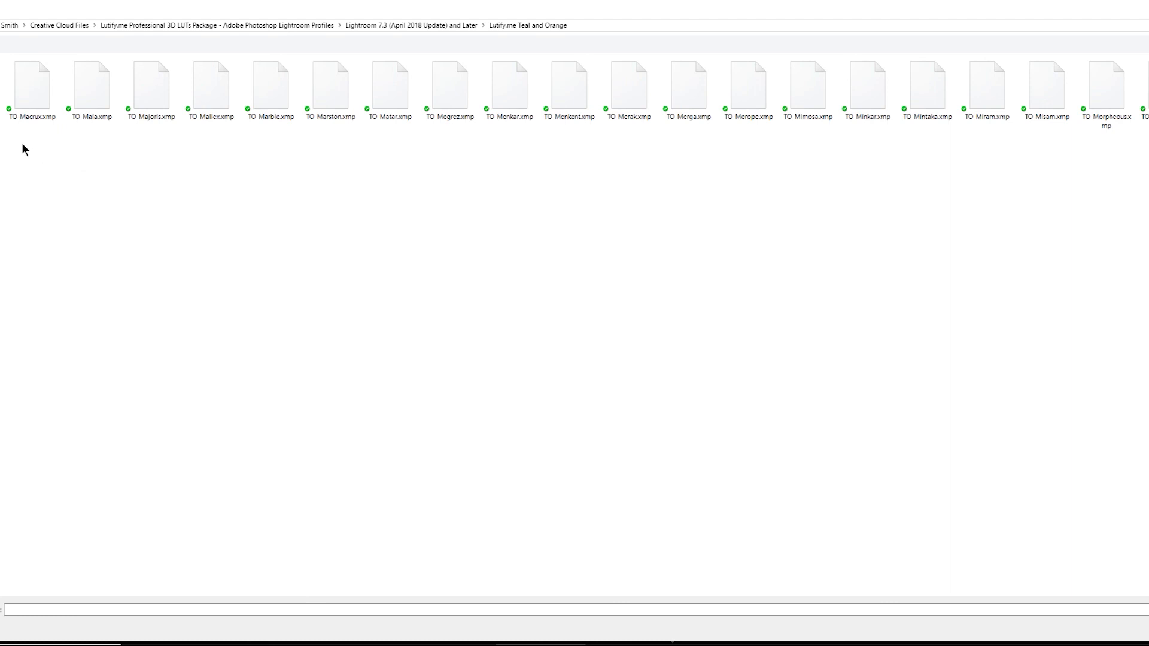
drag(23, 110, 174, 152)
drag(47, 162, 840, 66)
drag(1140, 72, 1139, 72)
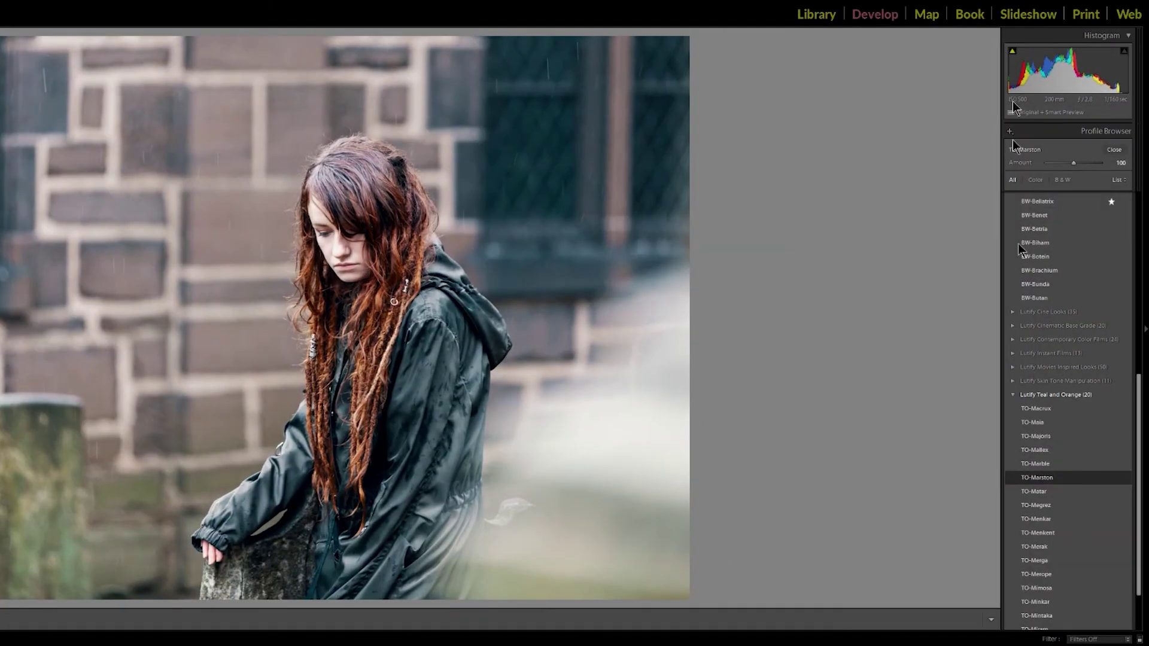
Step: Open the Import Profiles dialog again from the Profile Browser
click(1009, 131)
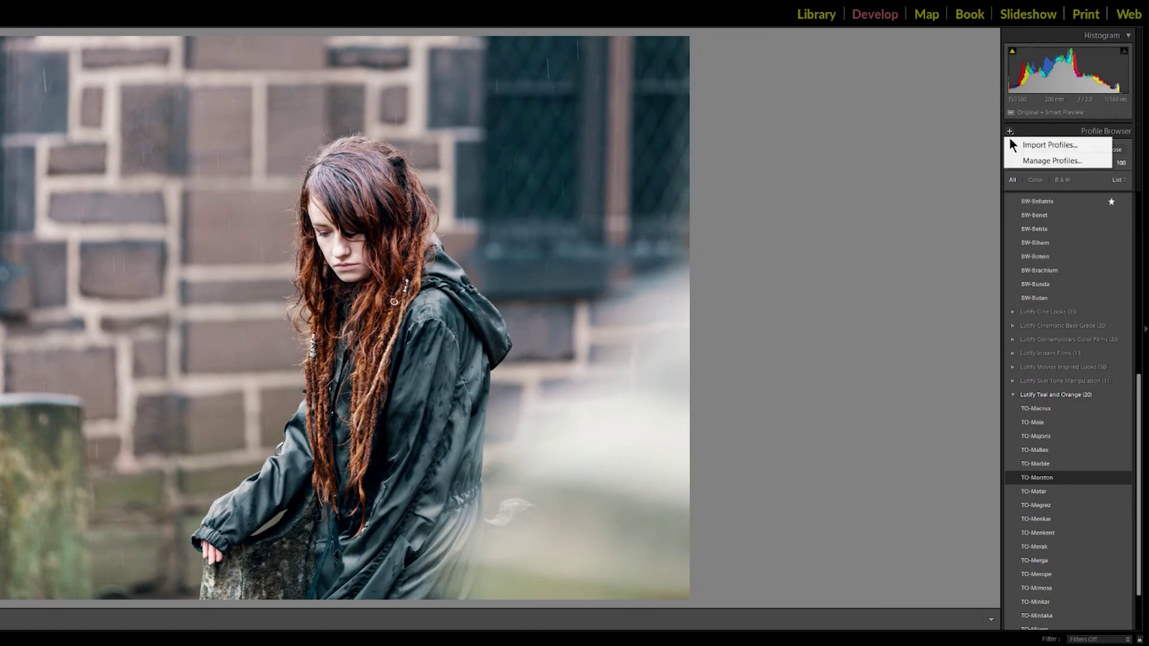
click(1014, 146)
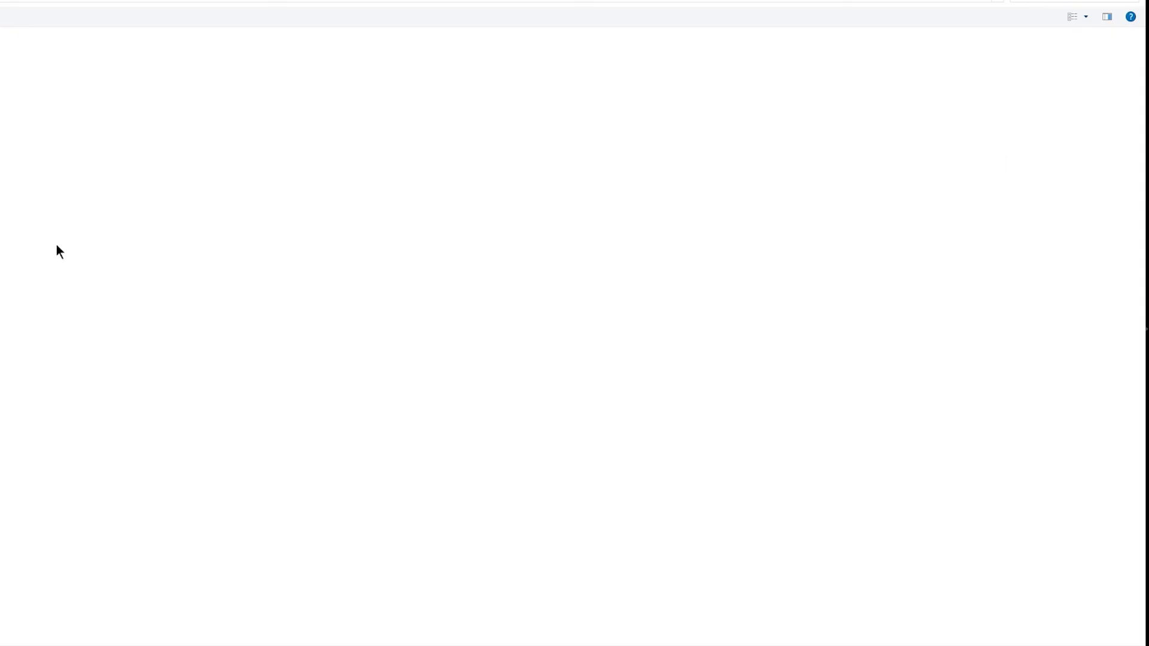